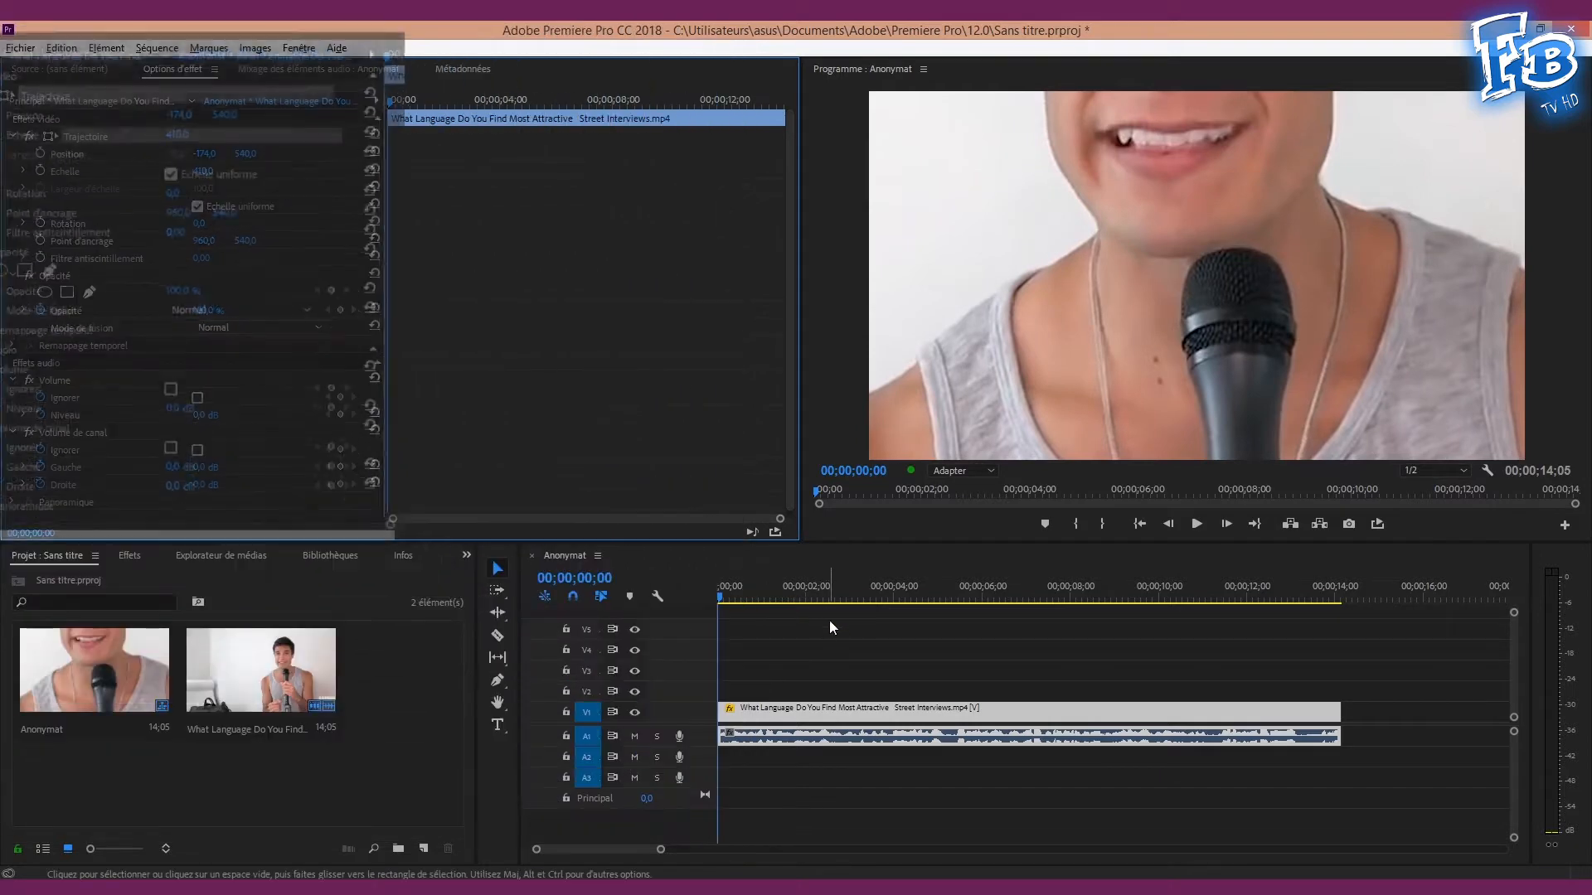
- Find the Flou gaussien video effect and apply it to the interview clip in the Anonymat sequence
key(space)
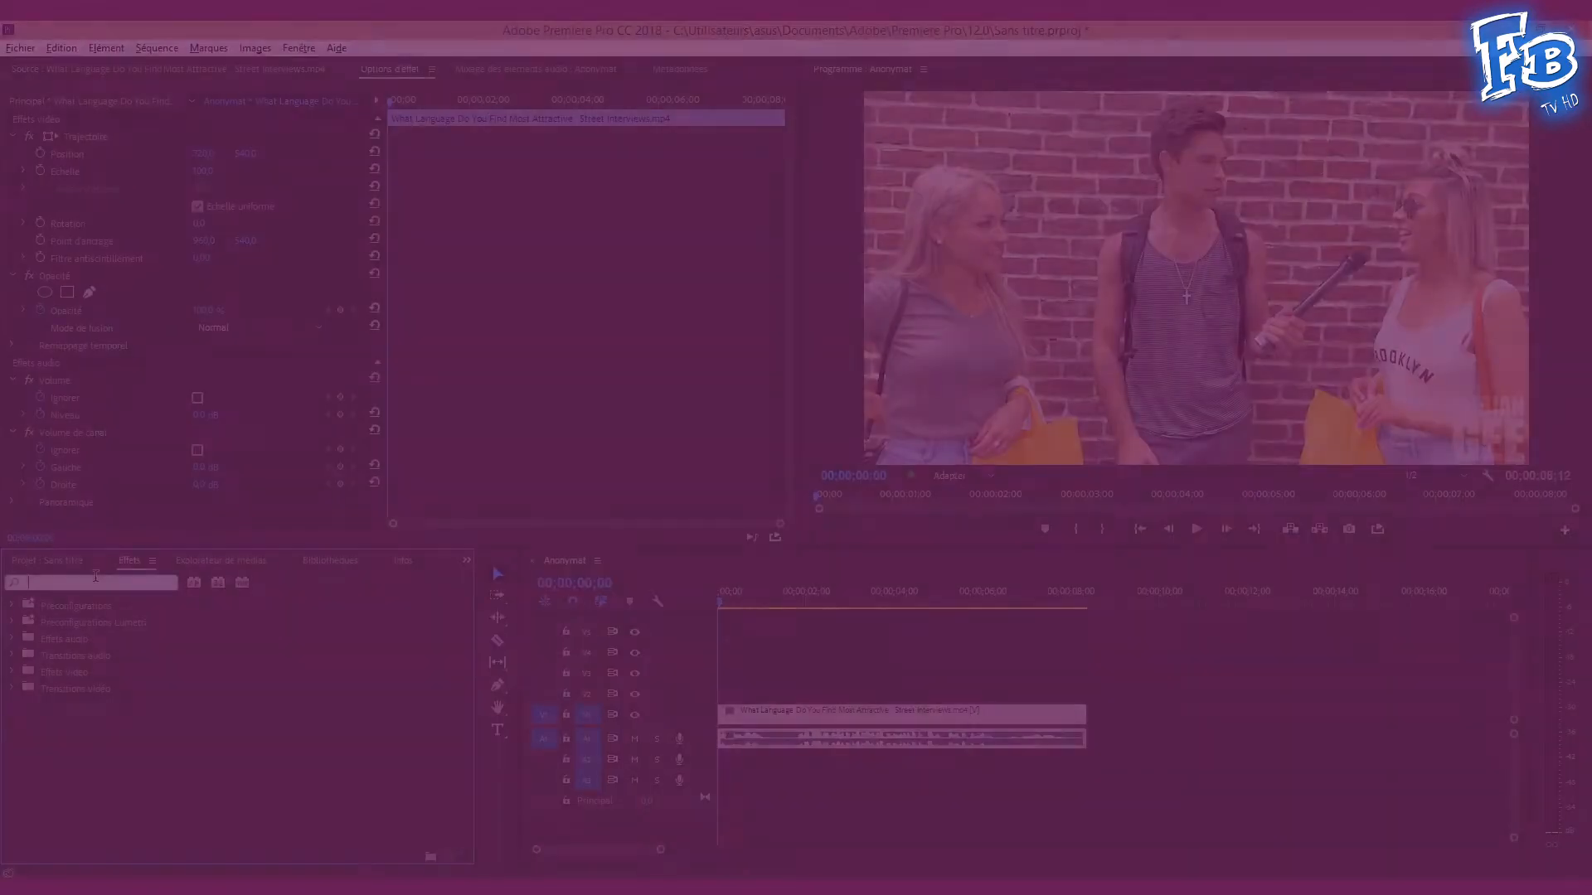
text(flou gauss)
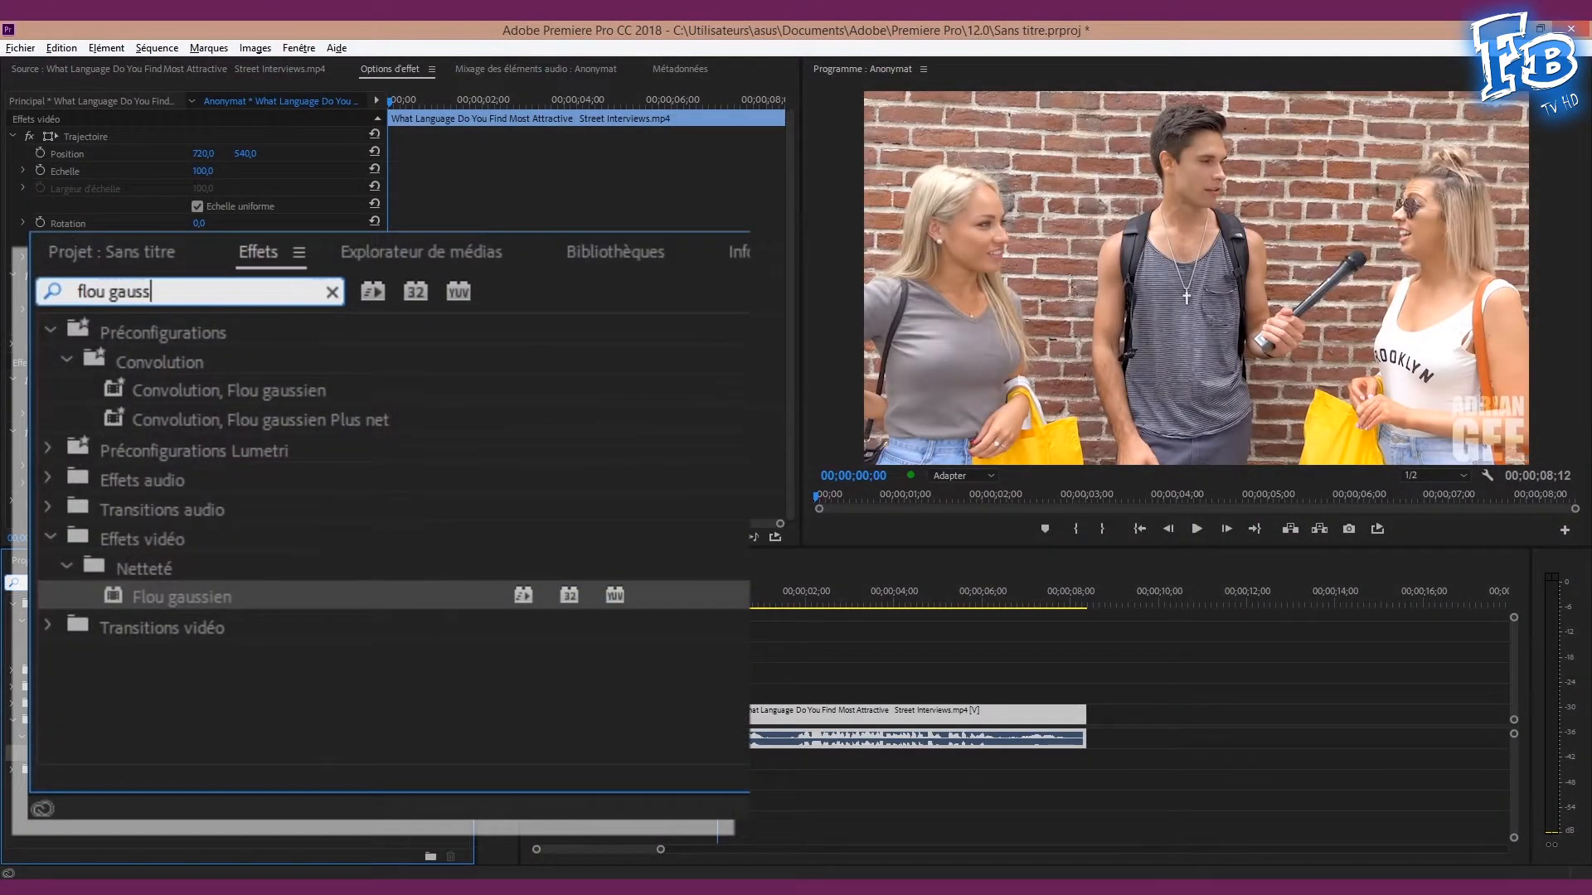
double_click(212, 587)
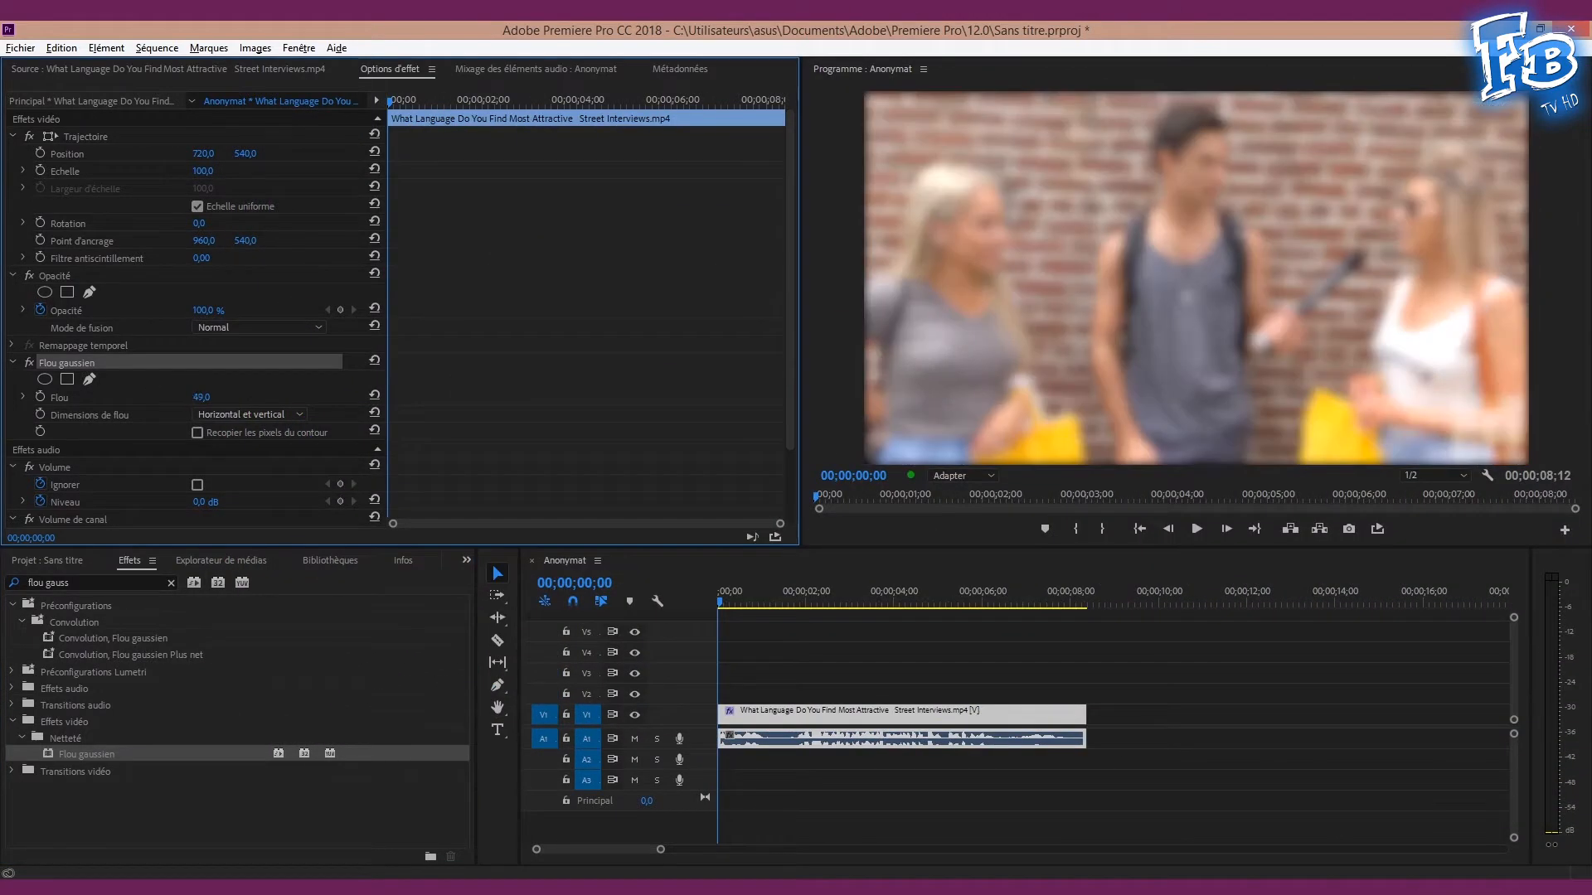
click(67, 379)
drag(1186, 266, 1427, 249)
click(98, 399)
key(Delete)
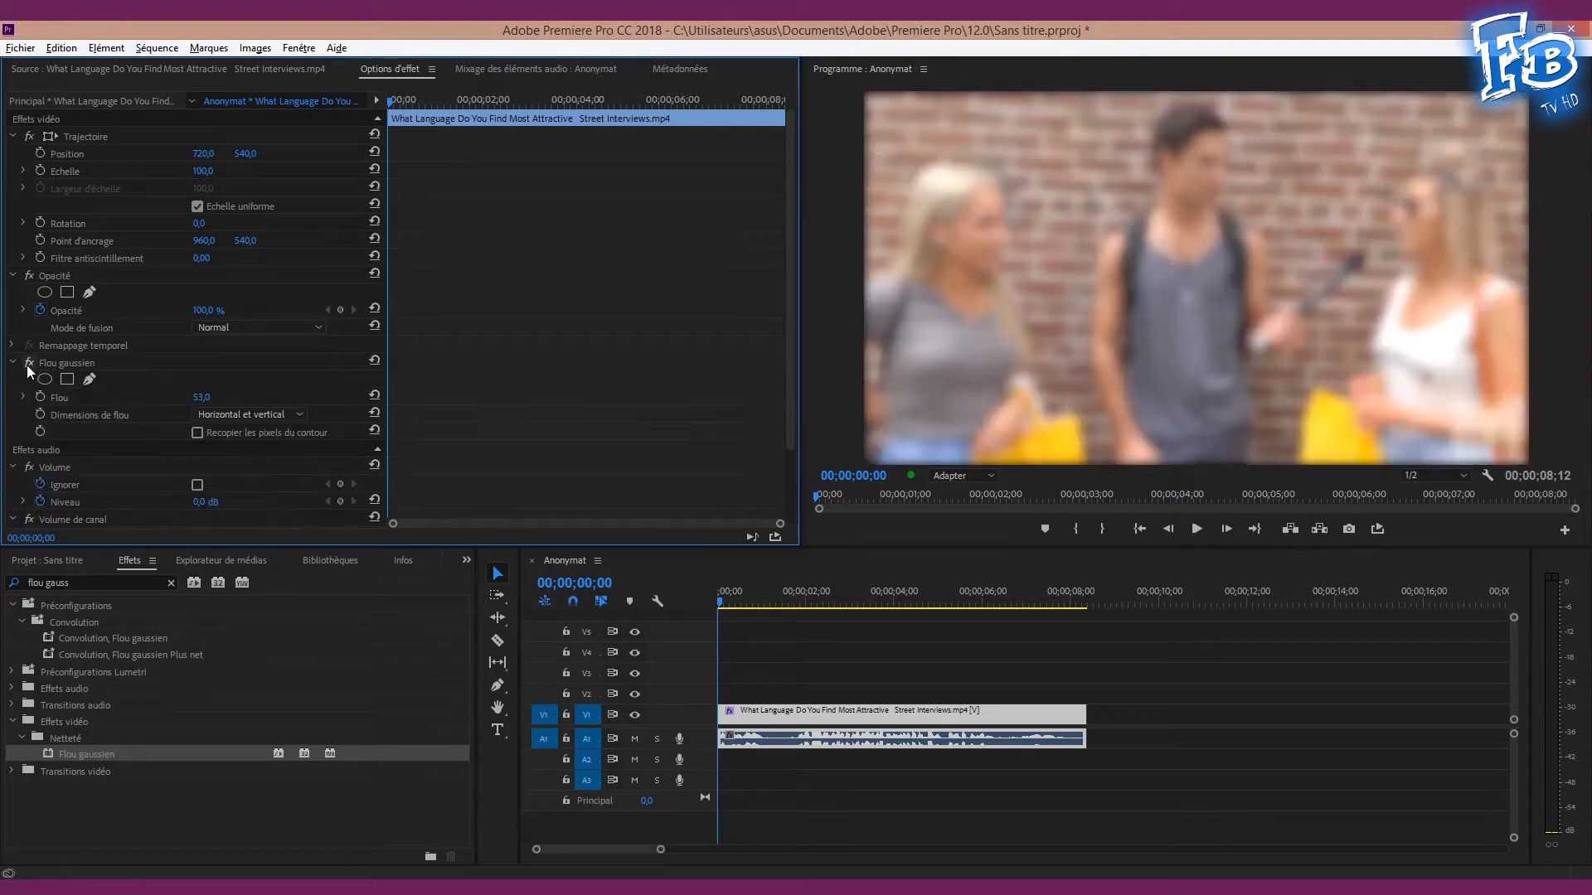
- Draw a closed freeform mask for the Gaussian blur around the face of the woman wearing sunglasses
click(89, 379)
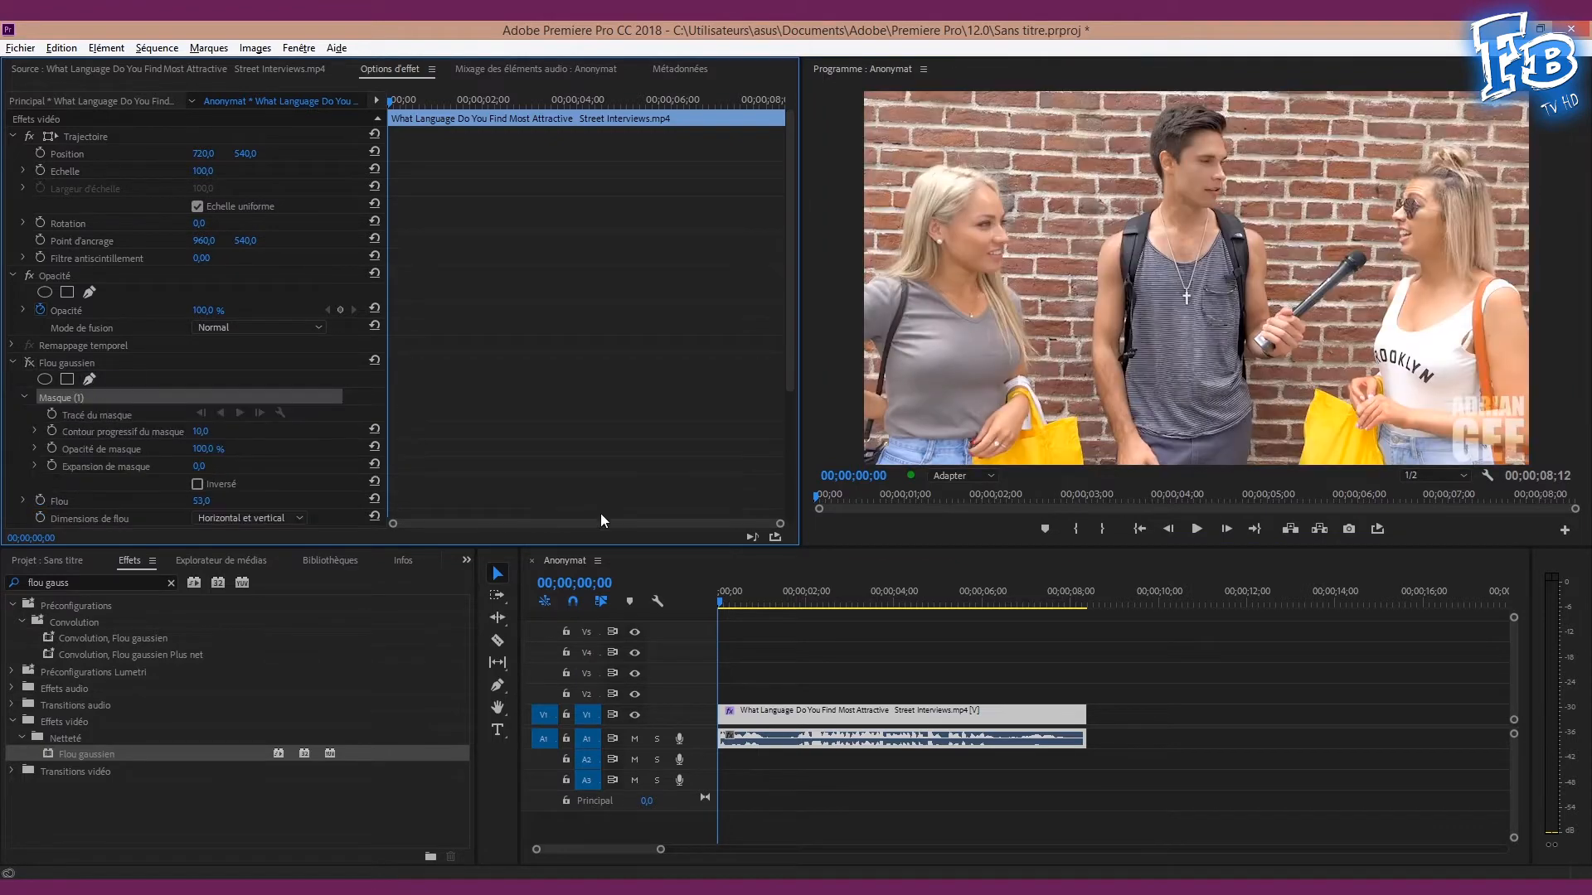
key(grave)
click(164, 794)
click(175, 740)
drag(1220, 781, 1508, 783)
click(146, 796)
click(166, 757)
drag(703, 779, 1409, 325)
scroll(1394, 348, up, 5)
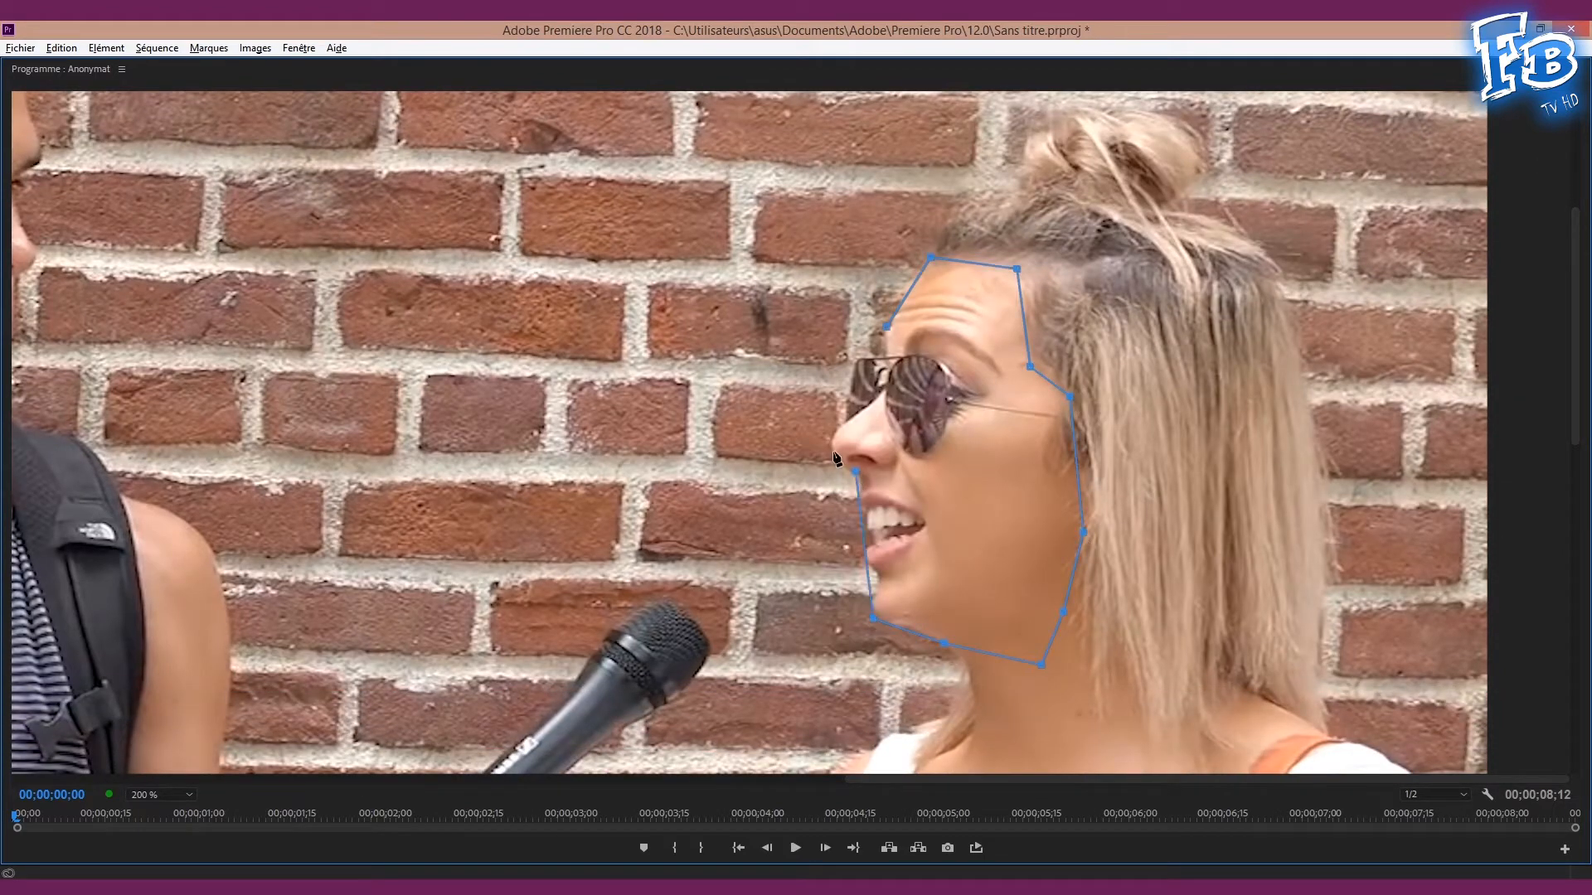
key(grave)
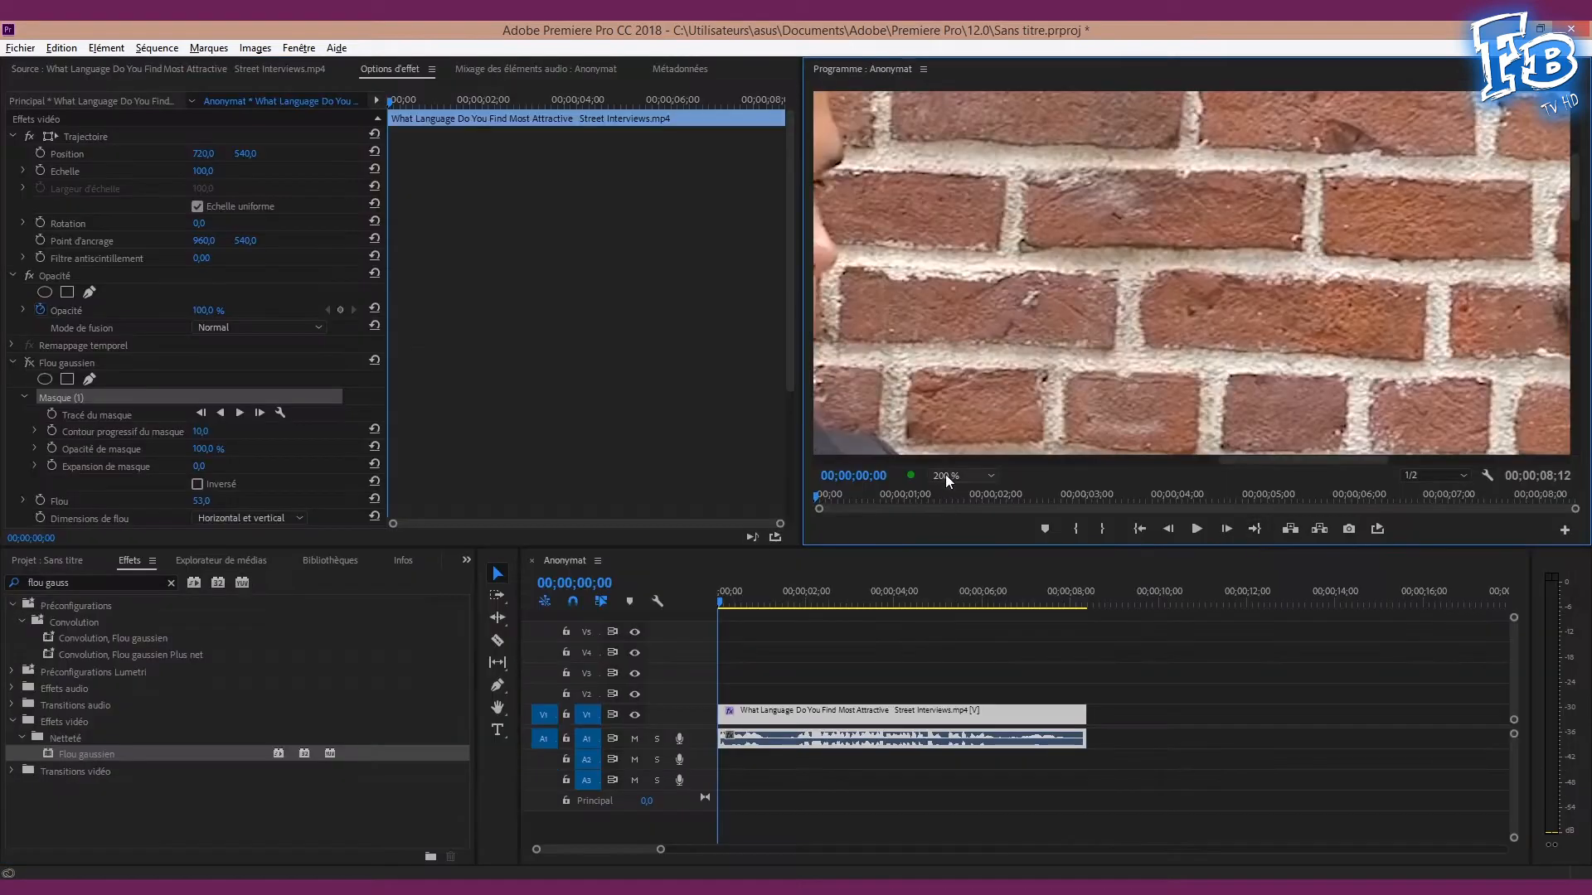
- Re-enable the Gaussian blur and track its face mask forward frame by frame to 00;00;00;09
drag(1266, 461, 1360, 471)
drag(1575, 198, 1575, 235)
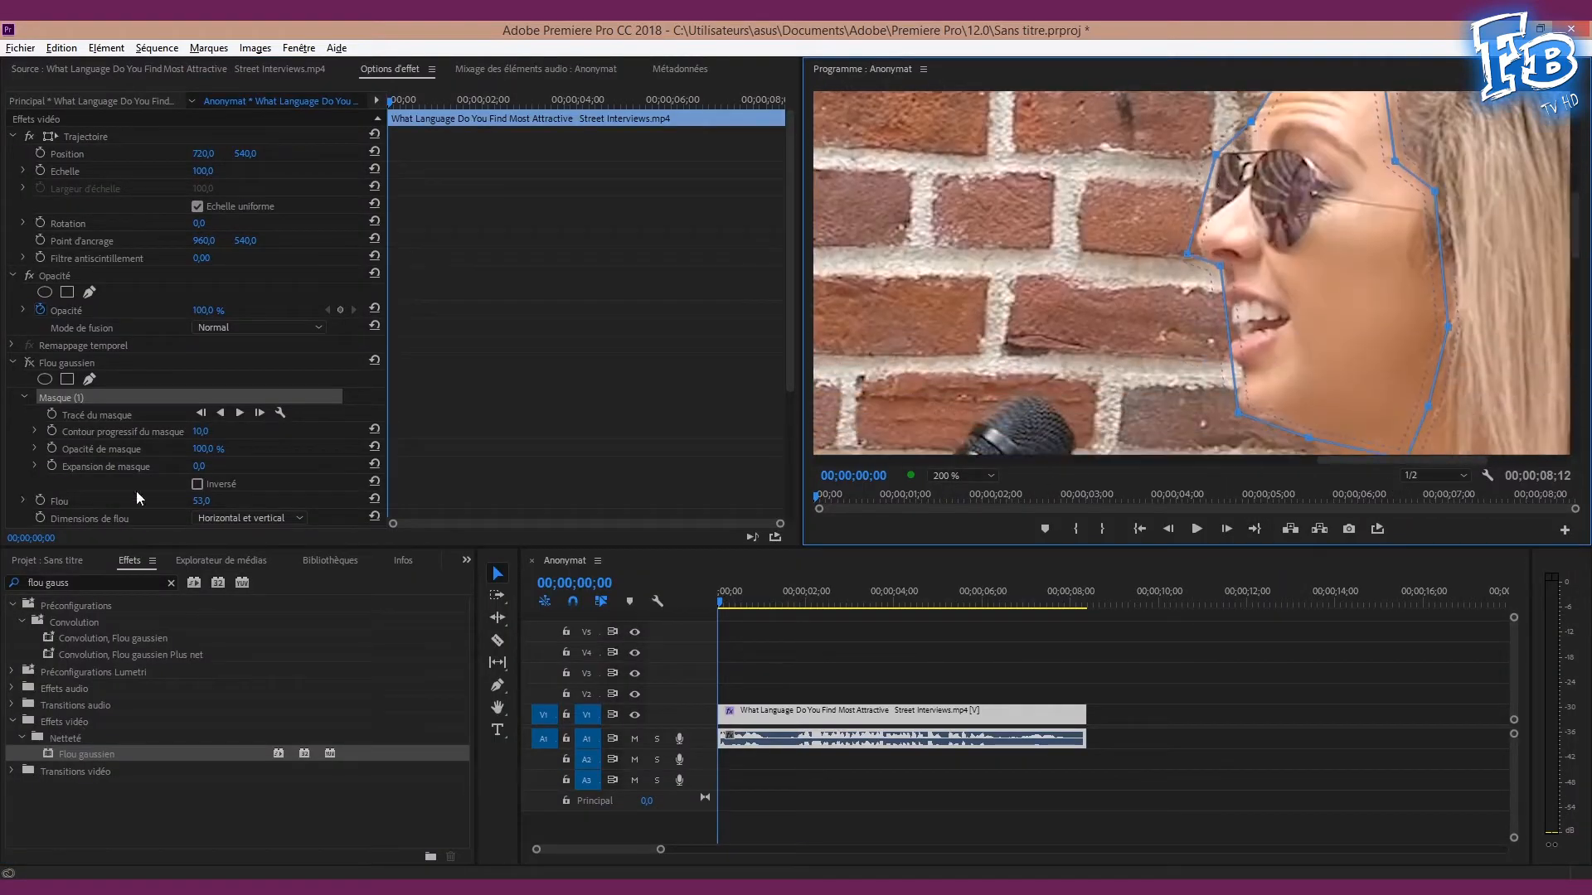
click(29, 363)
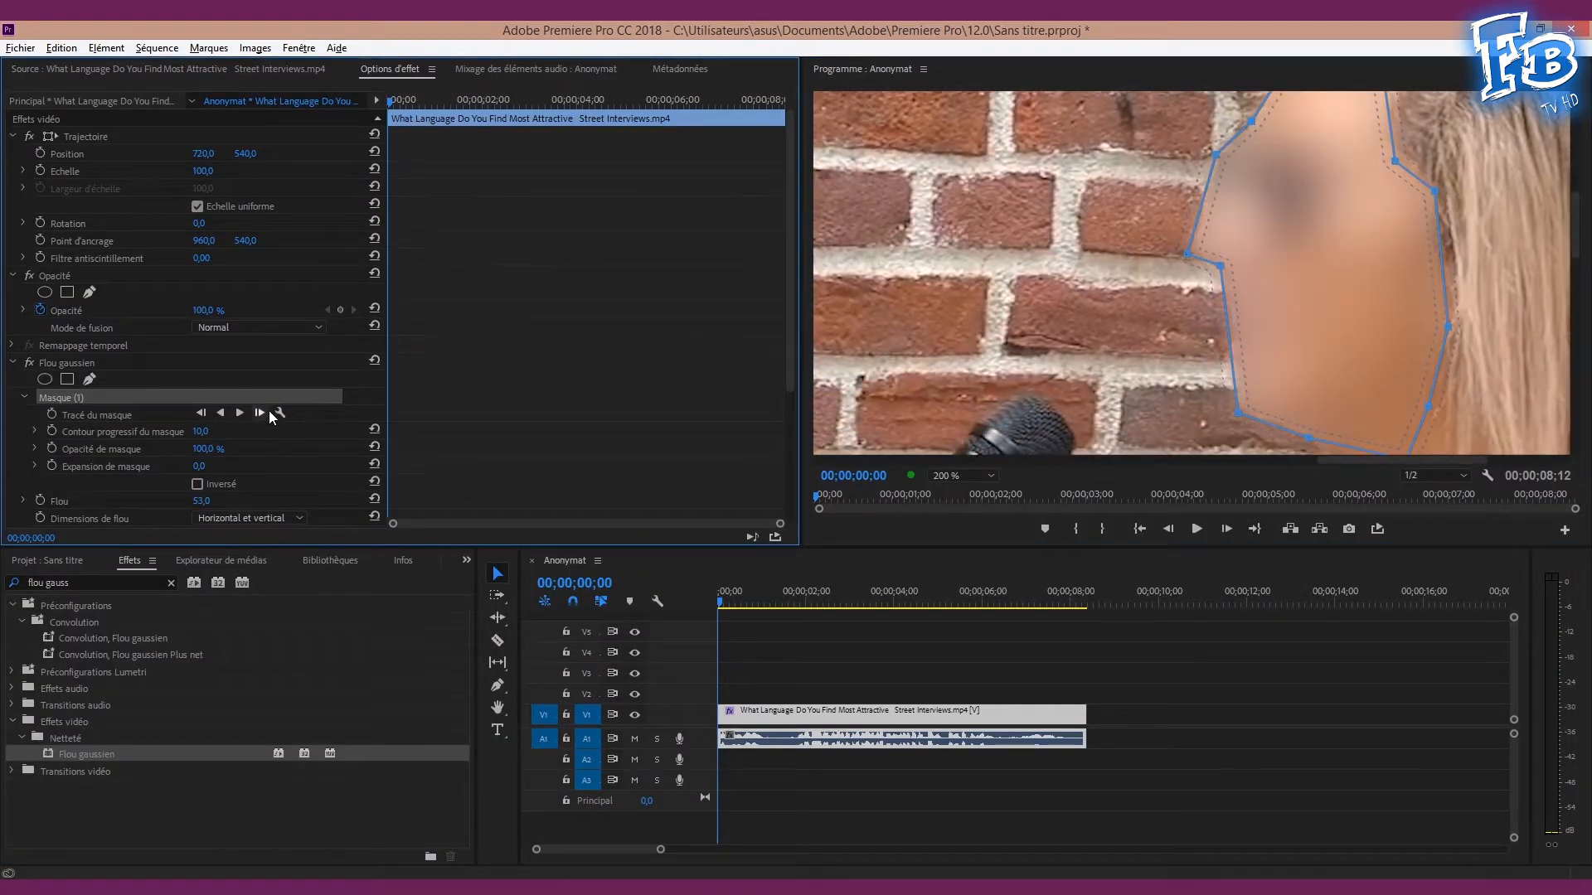
click(264, 412)
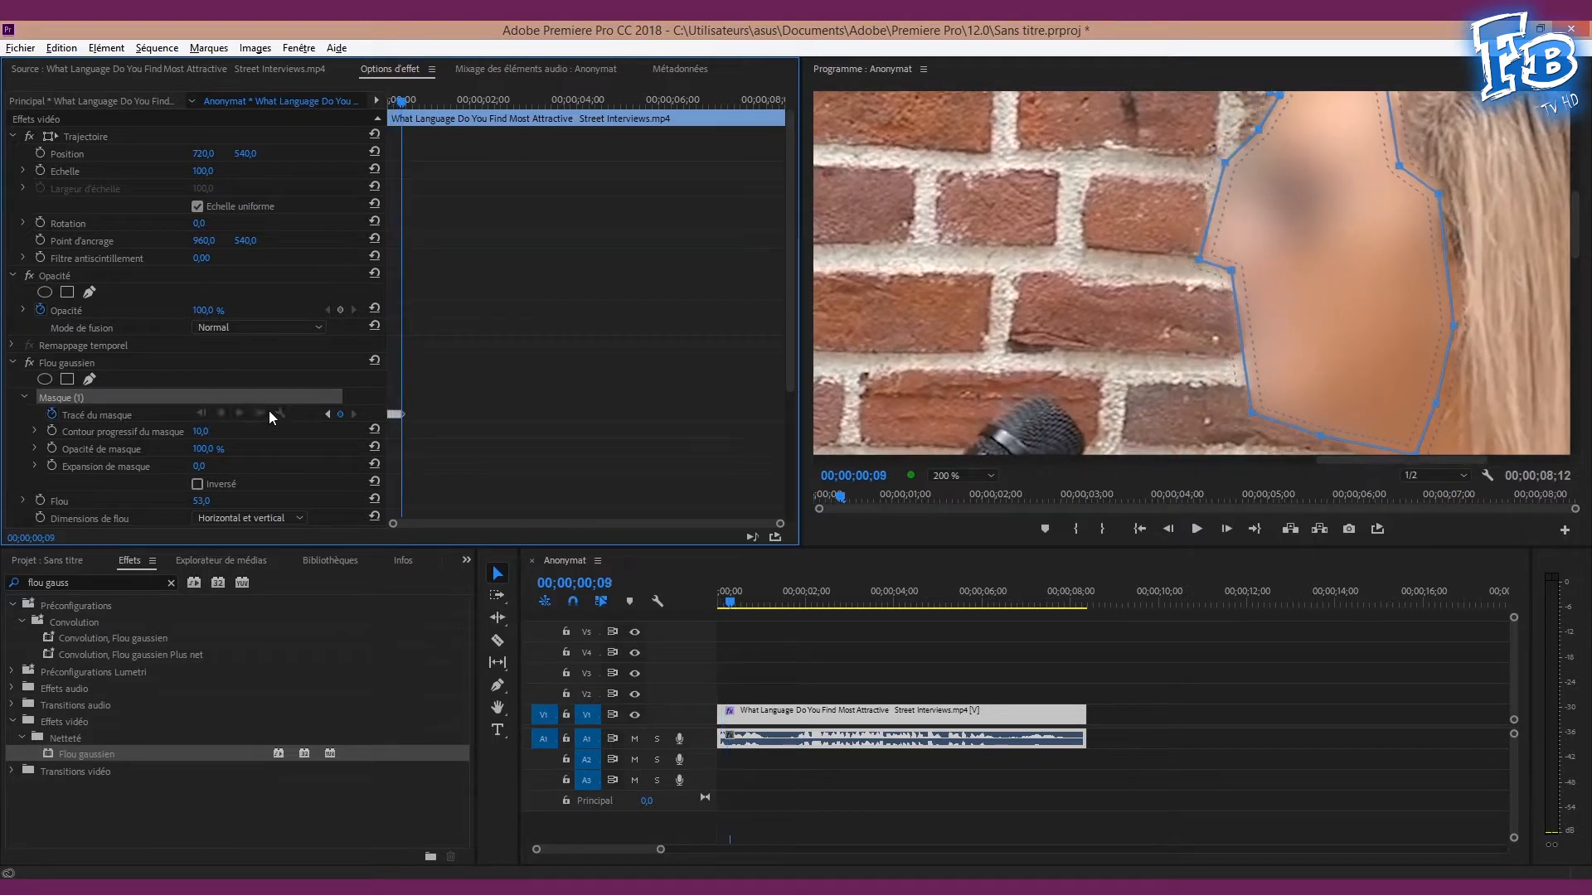
- Track the face mask forward continuously from 00;00;00;10 and stop the tracking after about a second
click(983, 474)
click(974, 605)
drag(1574, 244, 1576, 214)
click(280, 413)
click(504, 371)
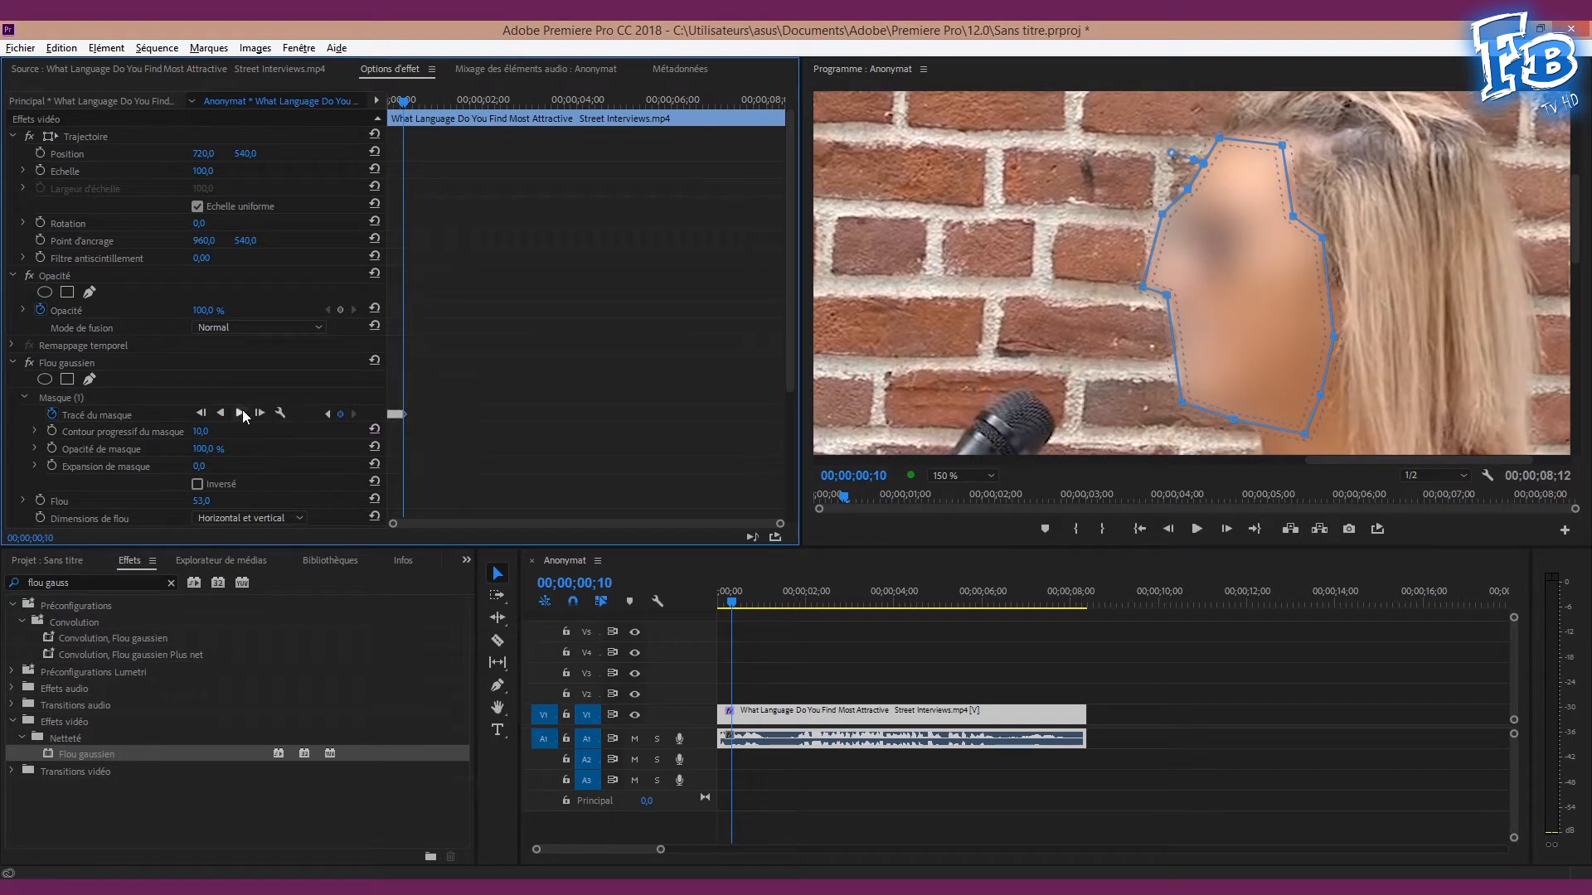
click(241, 412)
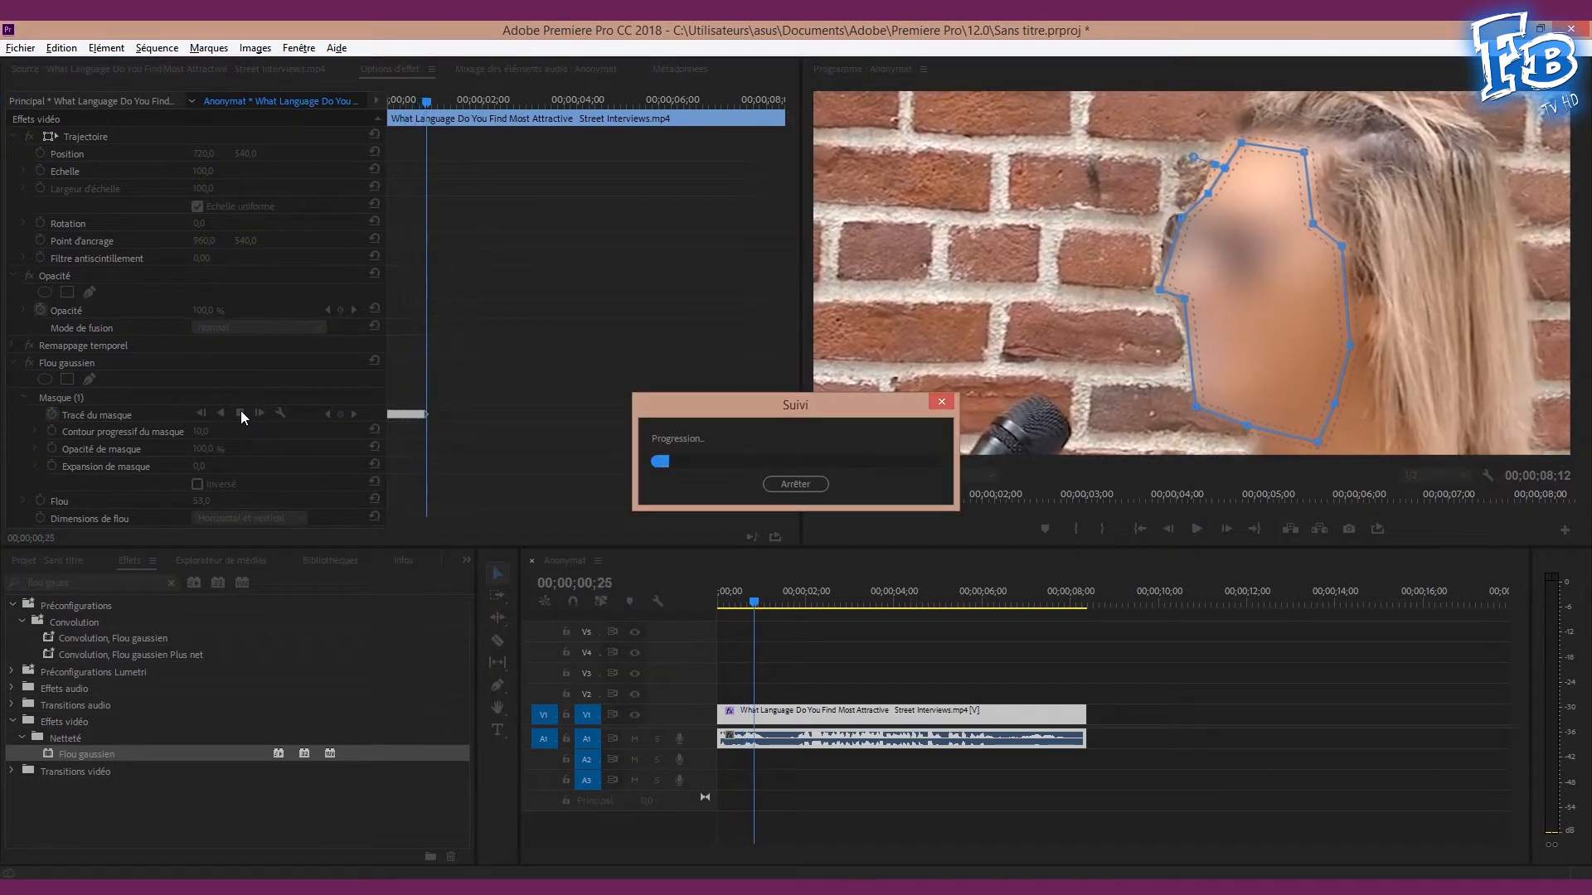
click(800, 482)
- Go back to 00;00;00;23, reshape the mask along the woman's nose and forehead, and run the forward tracking again
click(329, 416)
click(329, 416)
click(329, 416)
click(329, 417)
click(329, 416)
click(329, 416)
drag(1175, 257, 1164, 238)
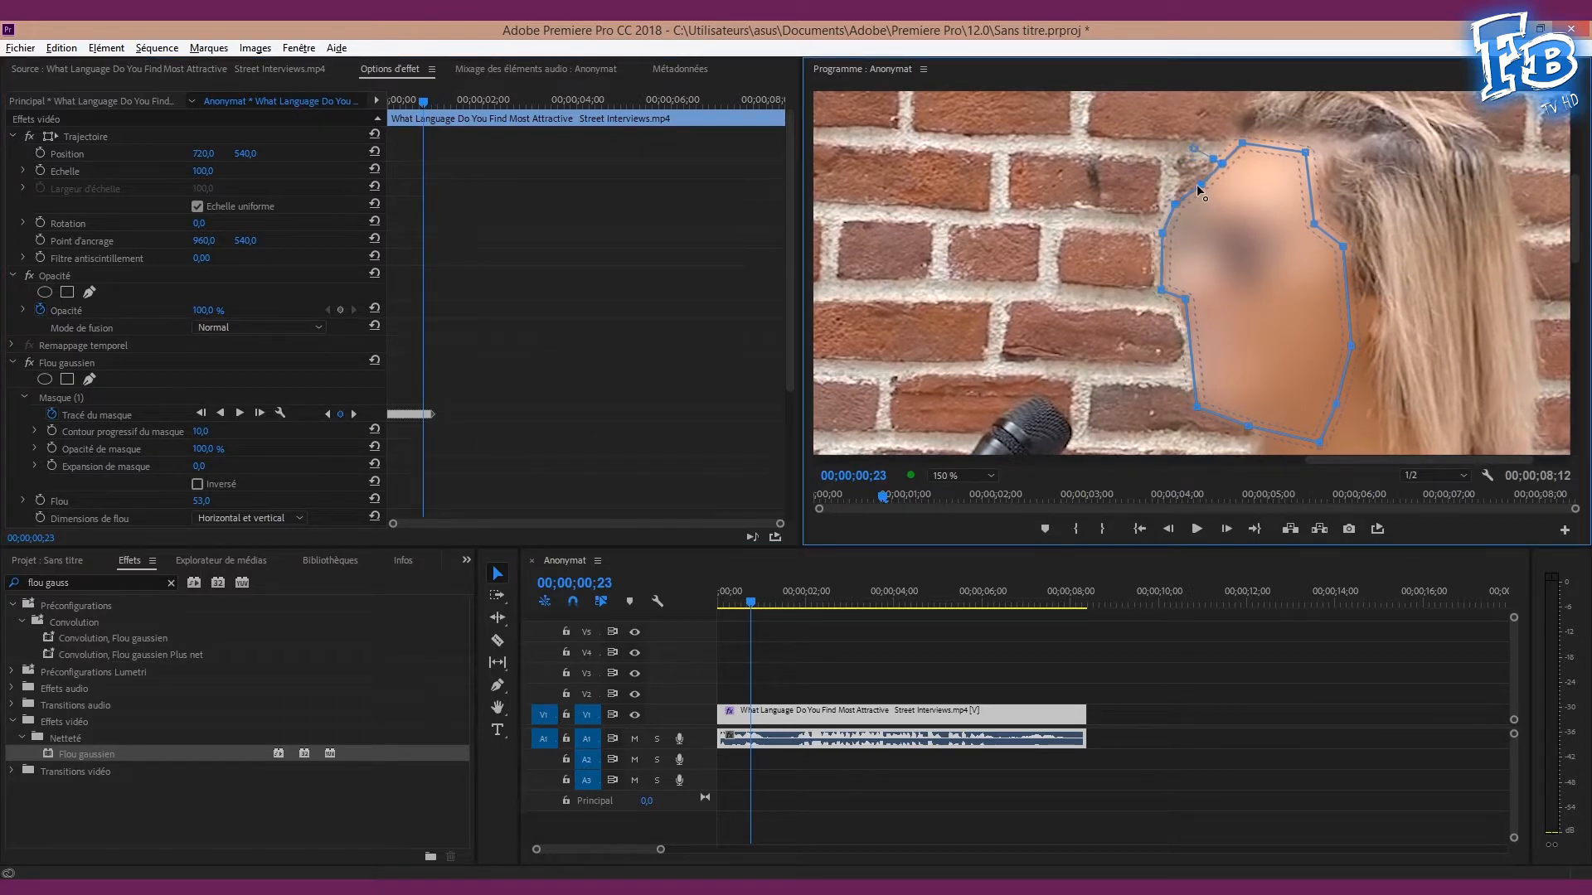
click(240, 413)
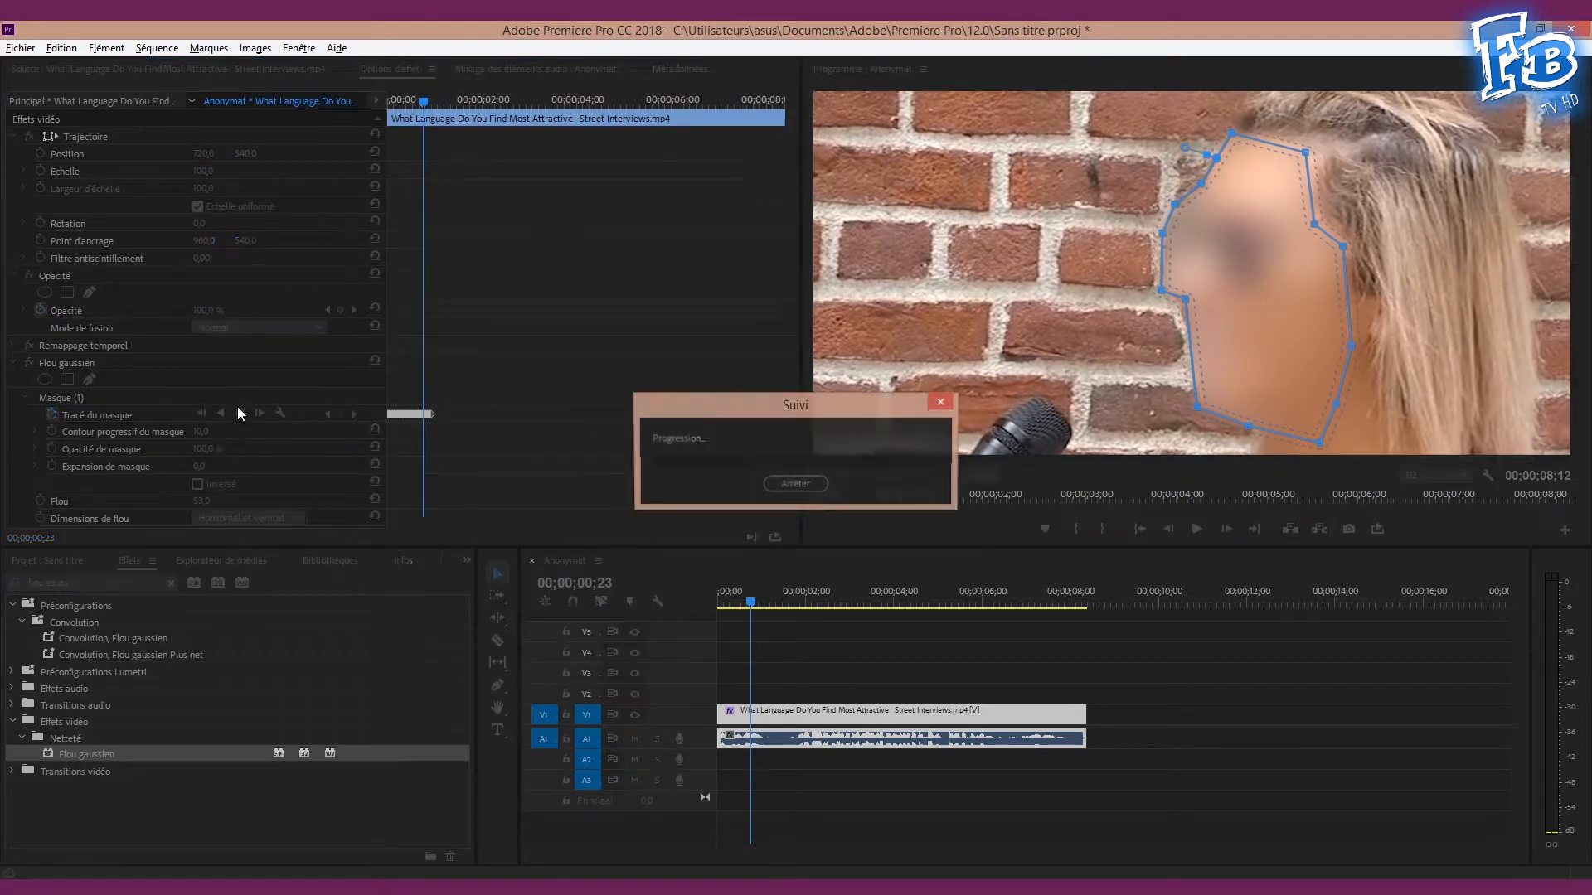
click(796, 484)
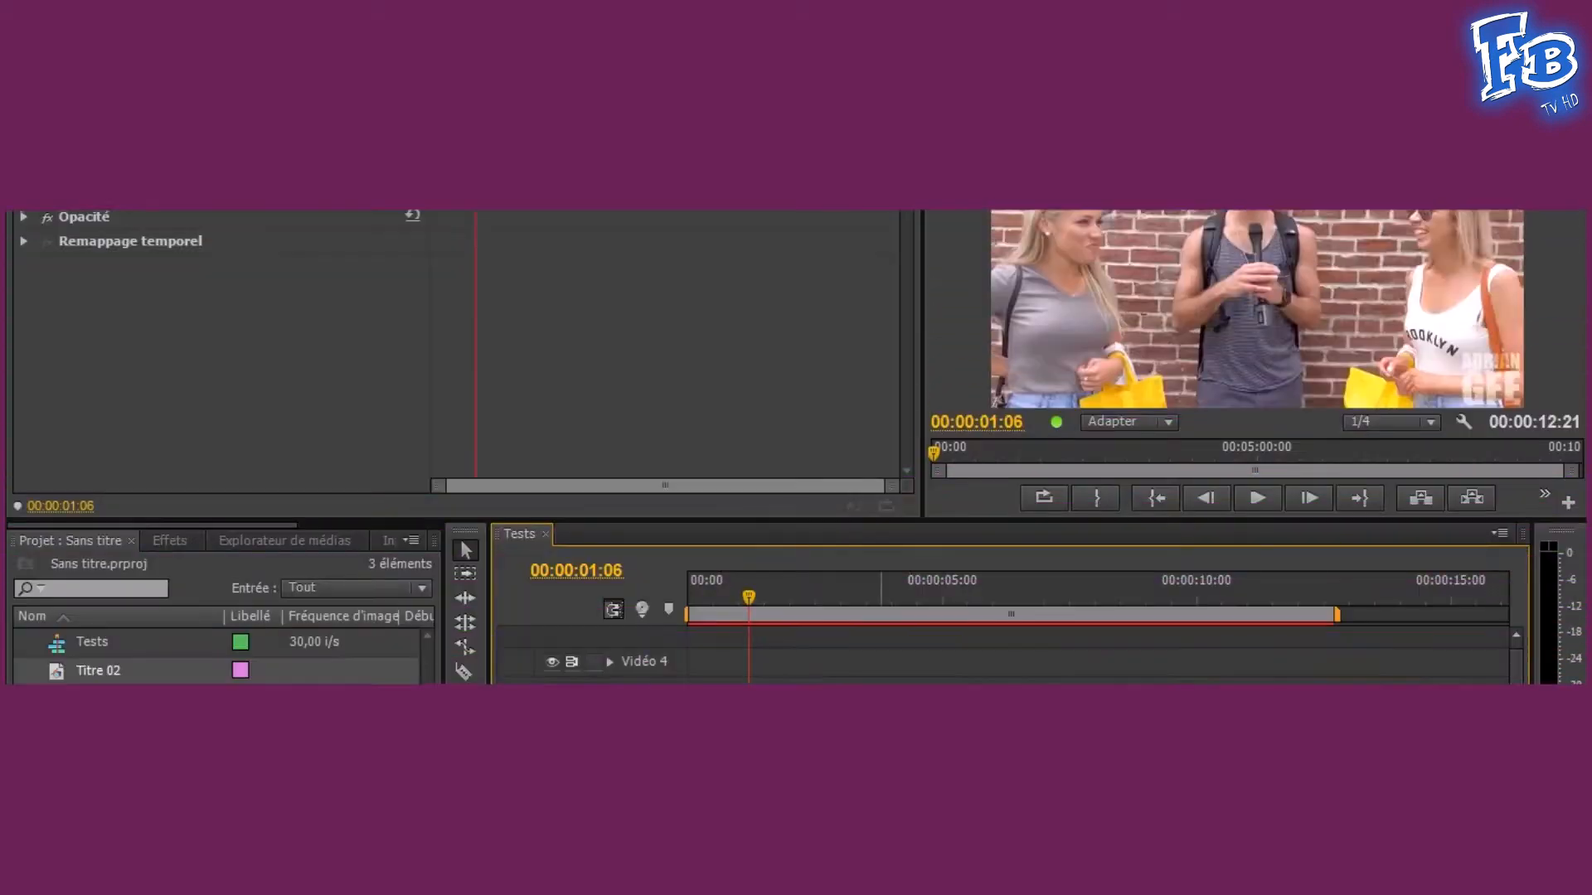
- In the Tests sequence, duplicate the Vidéo 1 clip onto Vidéo 2 and apply Flou gaussien to the copy
drag(855, 750, 854, 721)
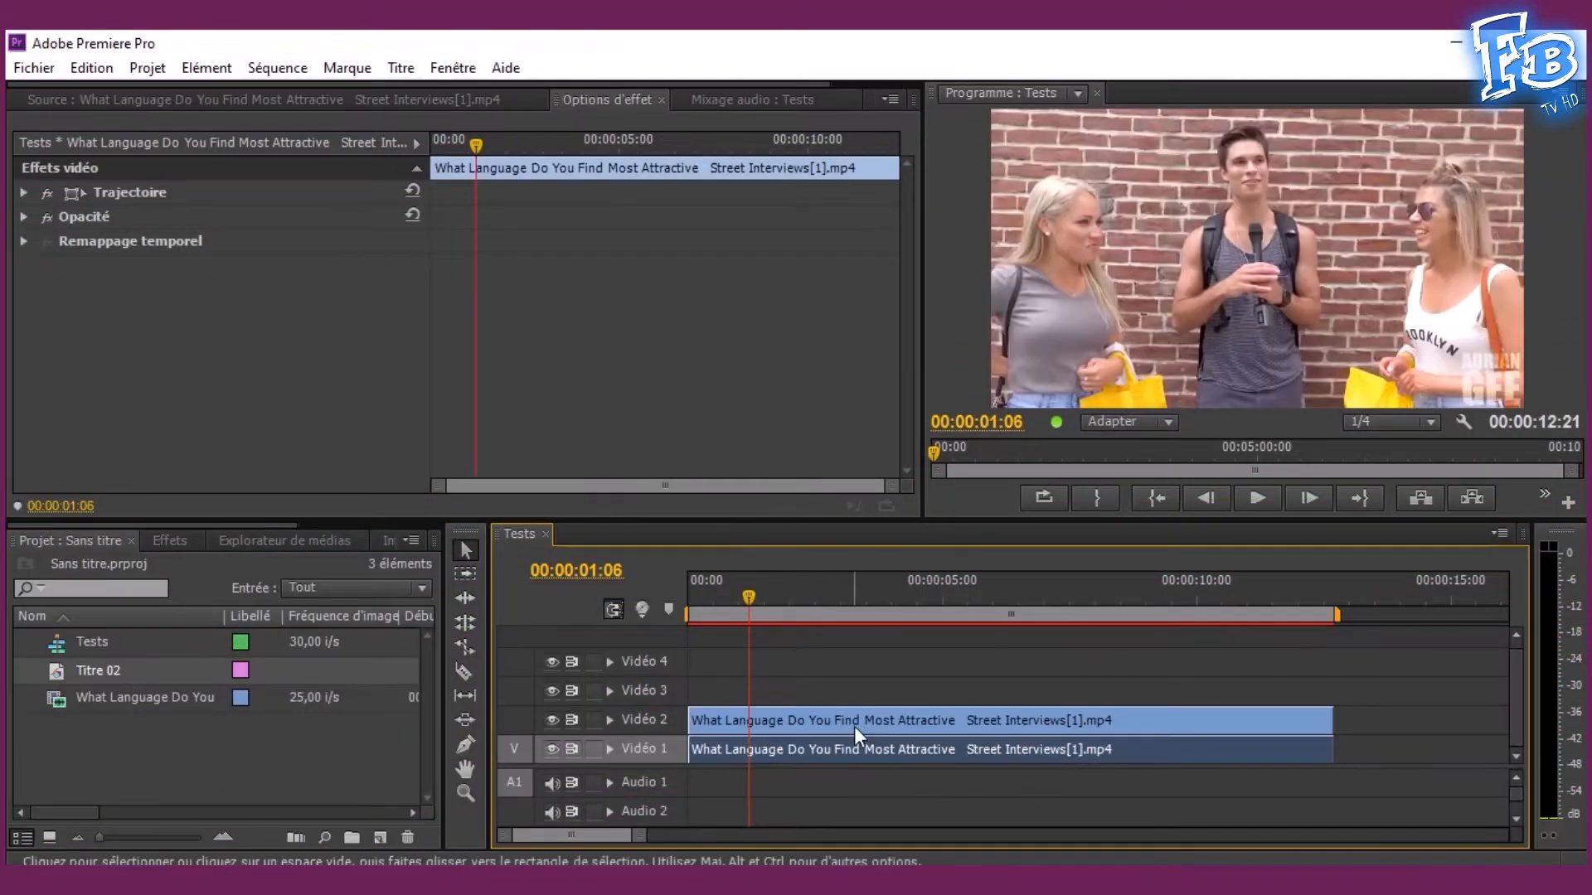
click(170, 540)
click(124, 568)
text(flou gau)
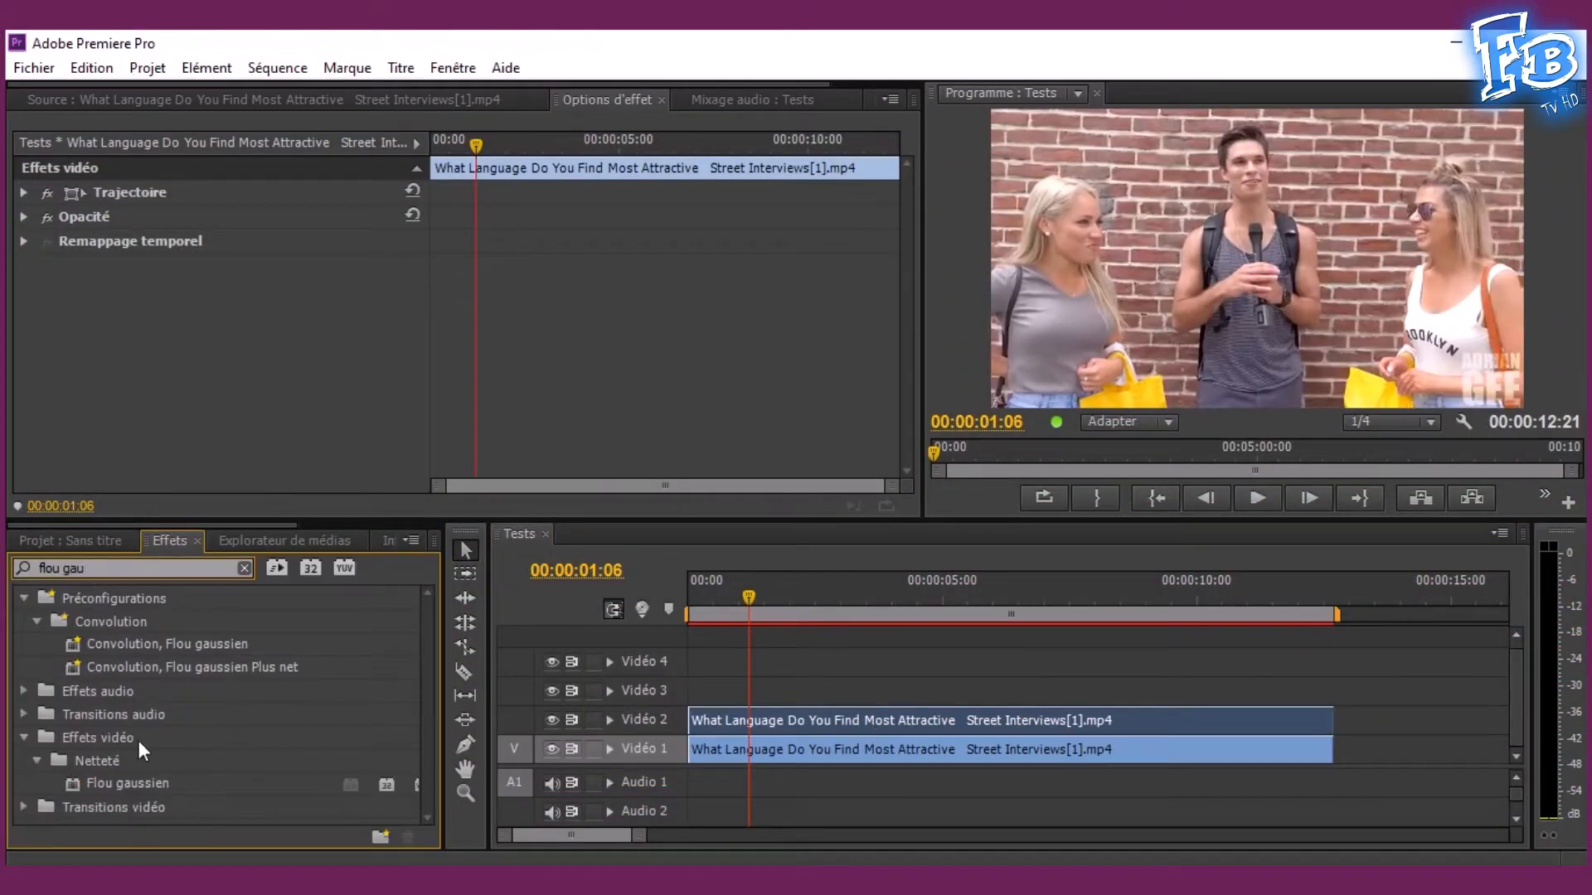
double_click(129, 784)
- Add the Recadrage effect to the Vidéo 2 copy and increase its Gaussian blur
drag(98, 568, 10, 567)
text(reca)
double_click(133, 714)
drag(222, 290, 270, 290)
click(25, 267)
- Crop the blurred copy around the man's face, with Gauche at about 41.6 % and Bas at about 67.1 %
click(128, 289)
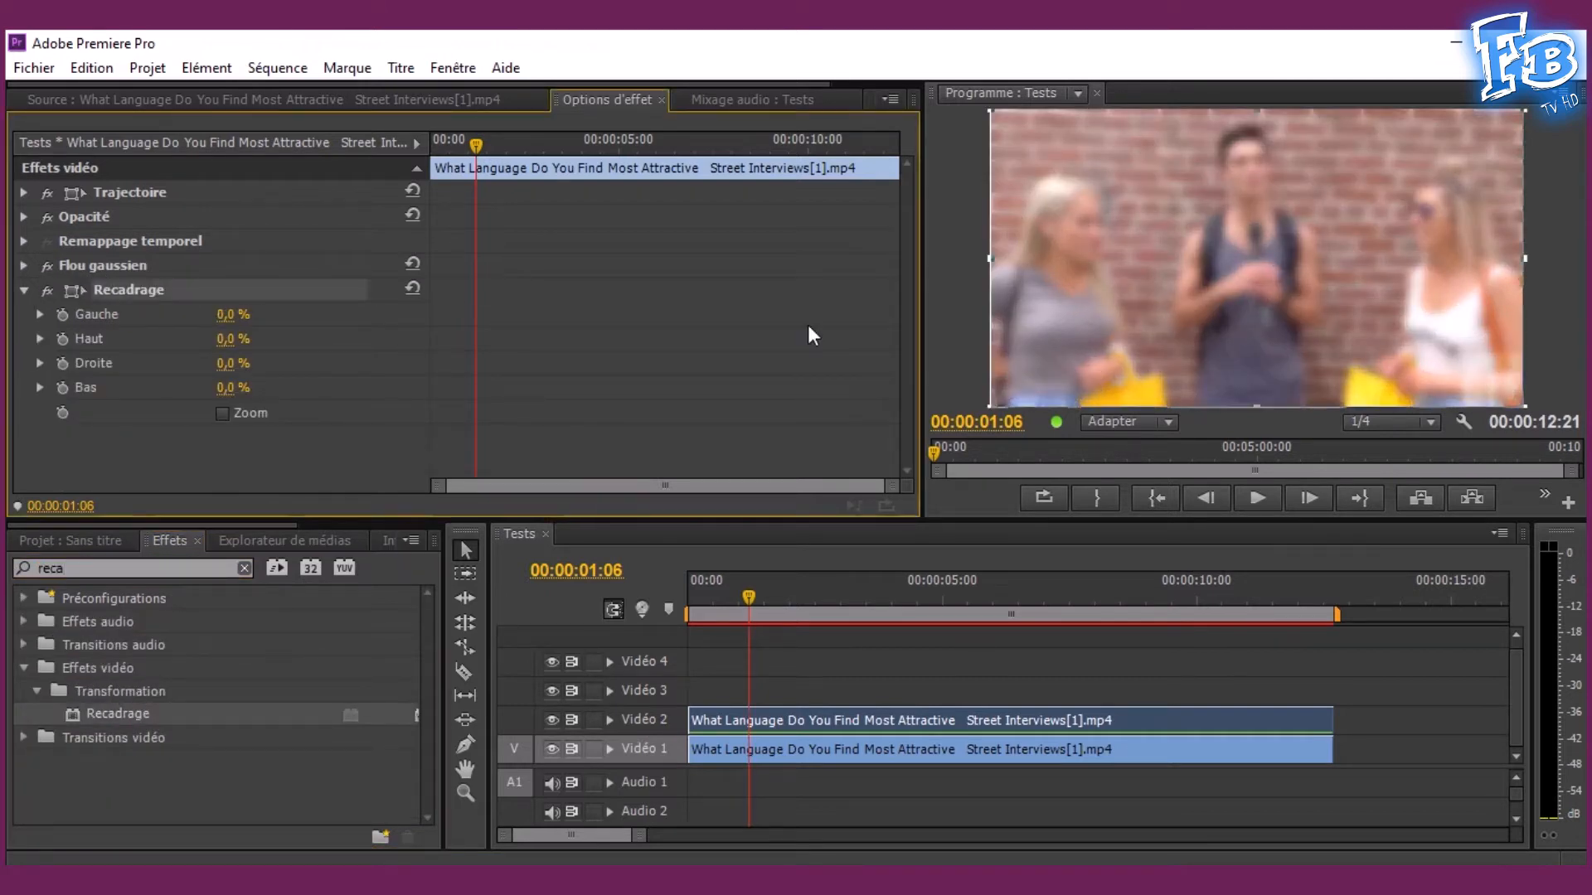
drag(996, 401, 1214, 209)
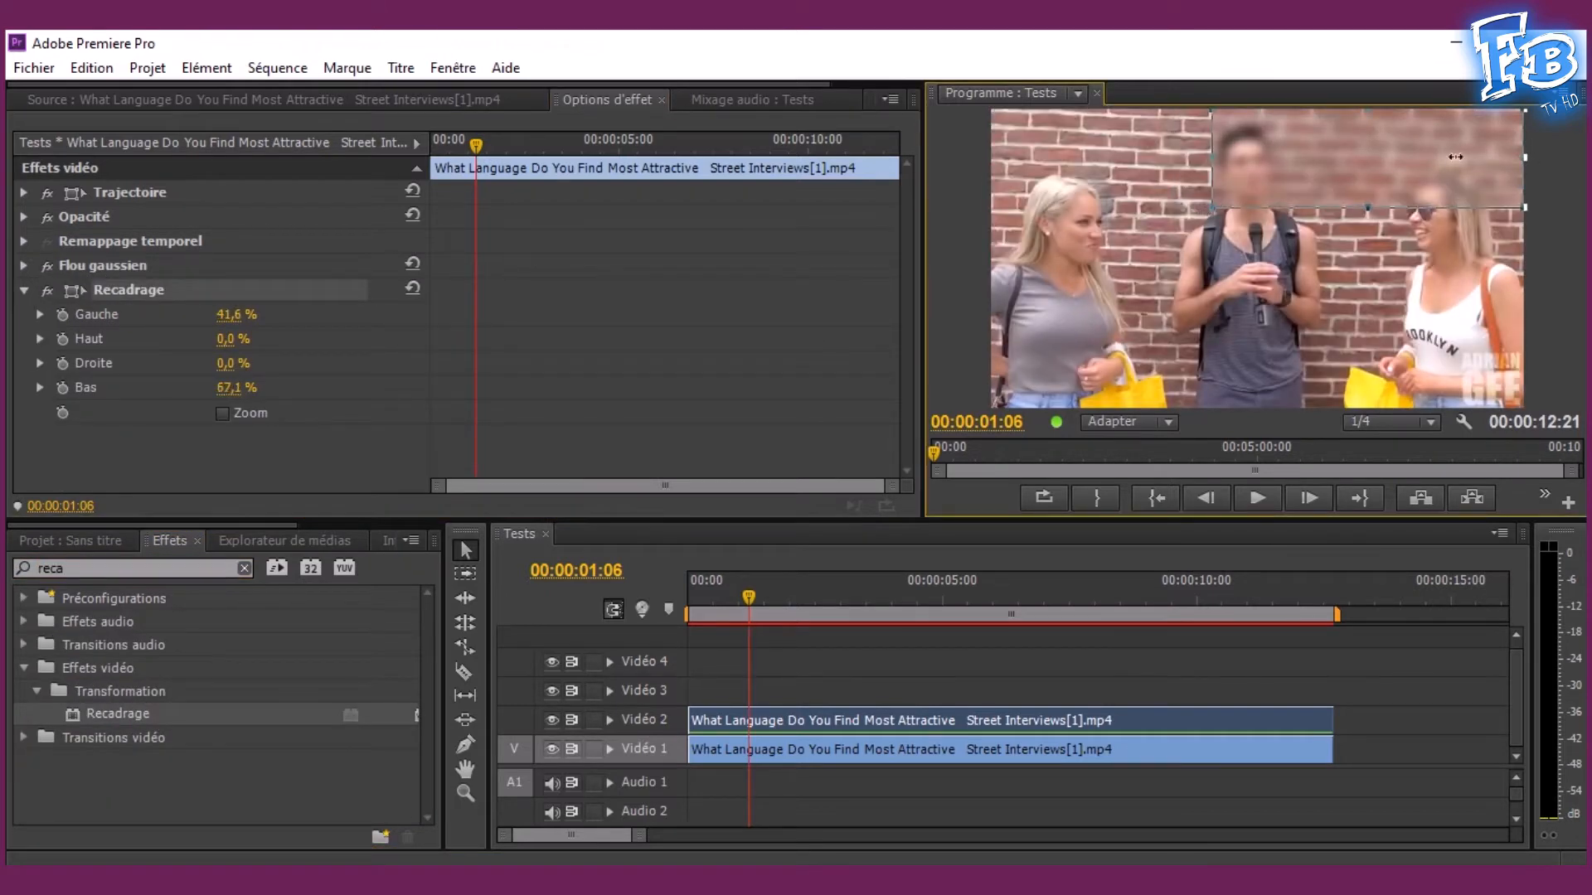
drag(1528, 160, 1284, 166)
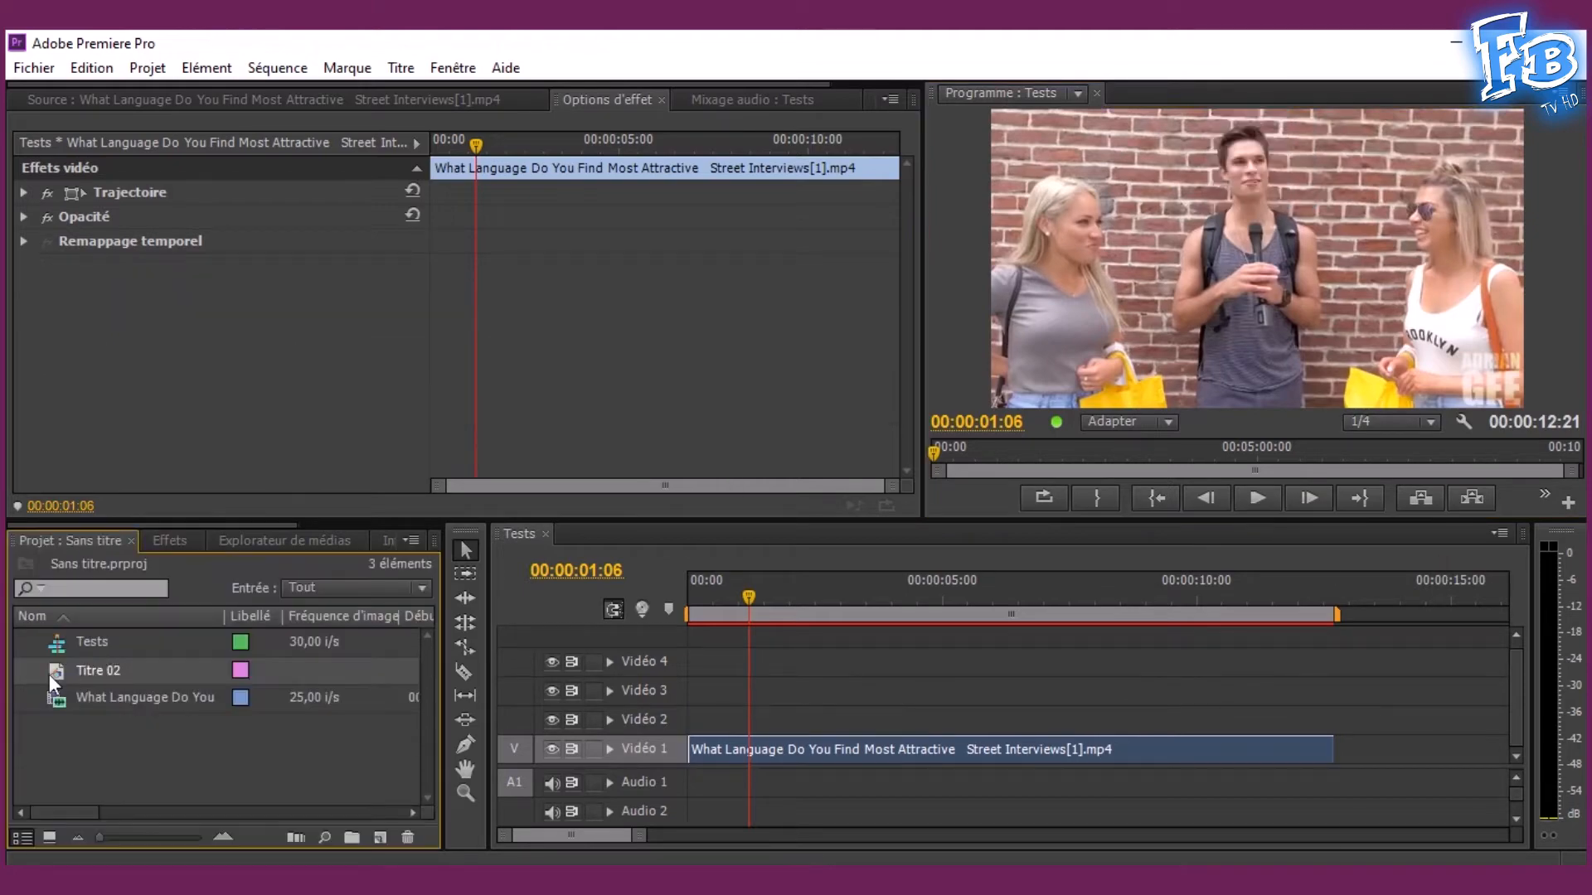
- In Titre 02, move the white polygon over the man's face, at about X 924.8 and Y 223.3, and close the title
double_click(48, 663)
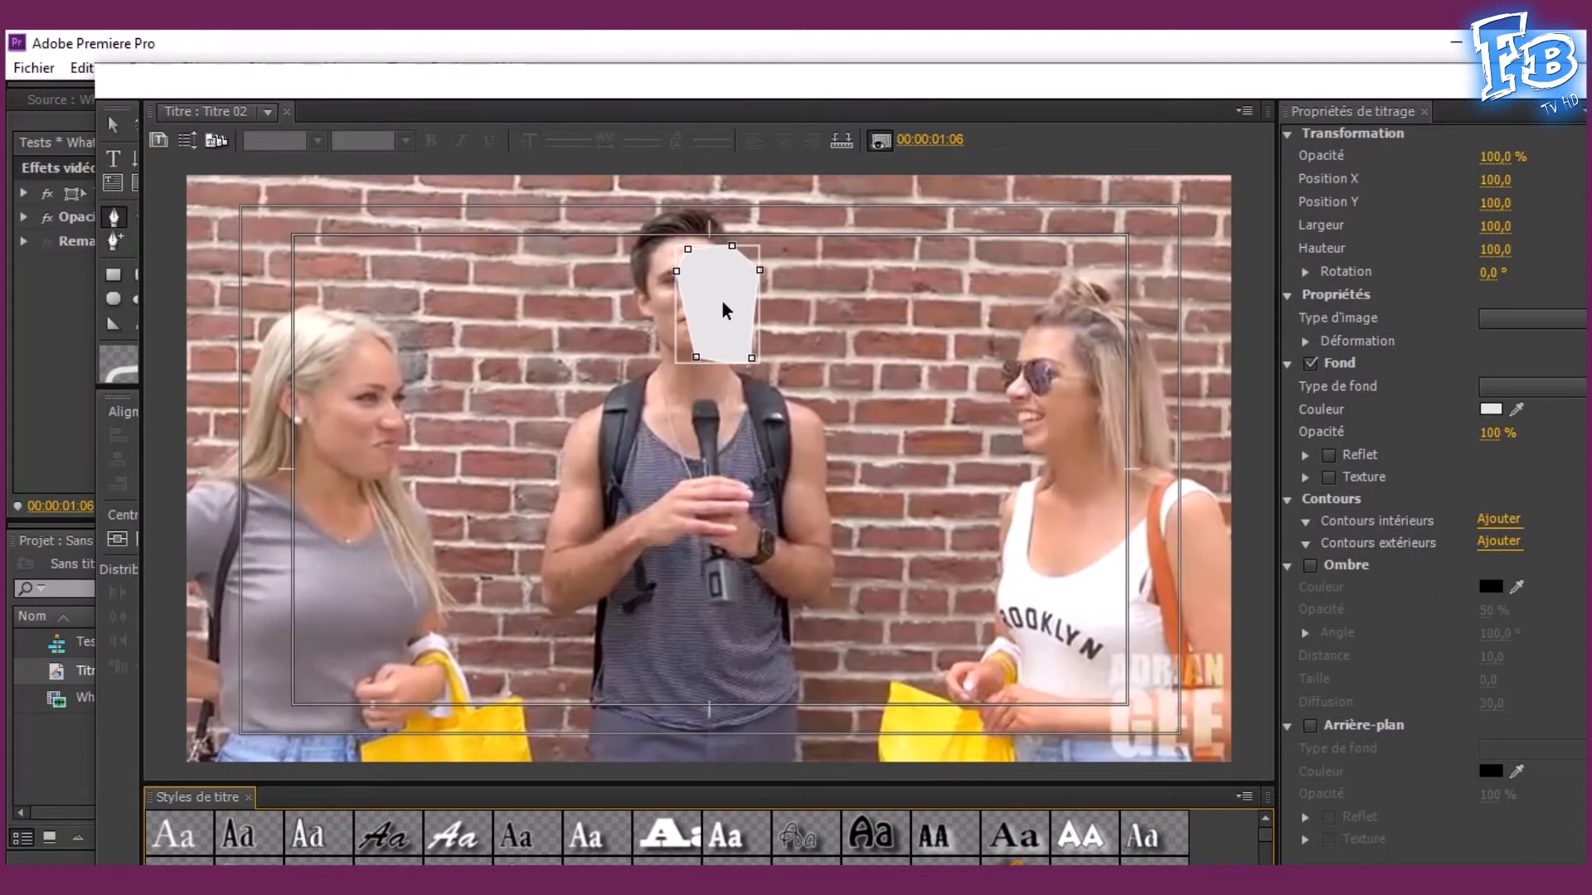
click(115, 126)
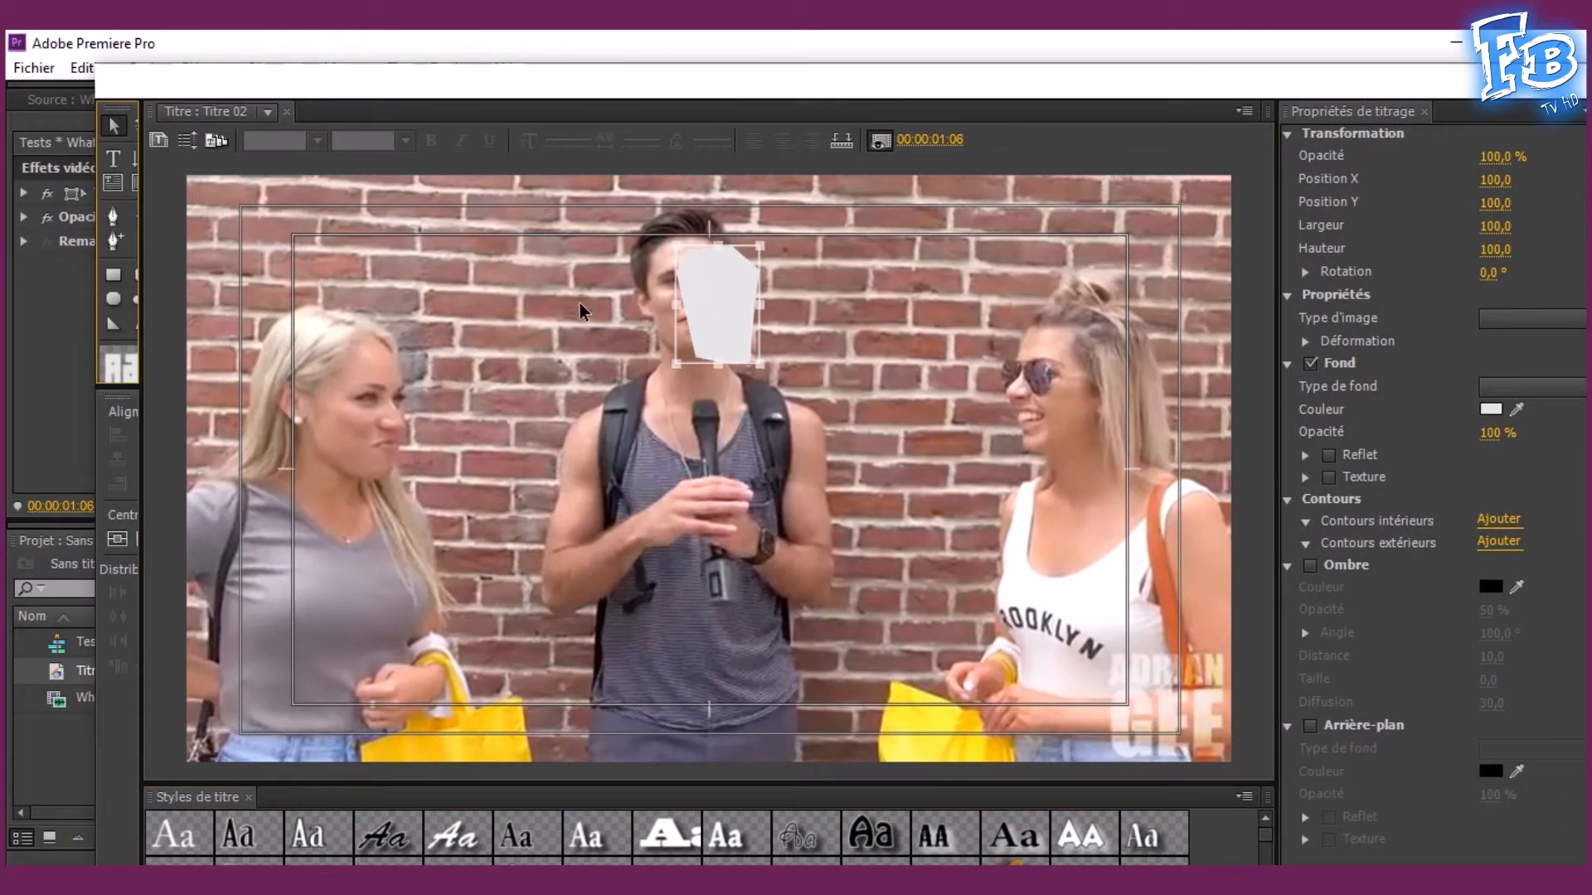
drag(718, 307, 691, 299)
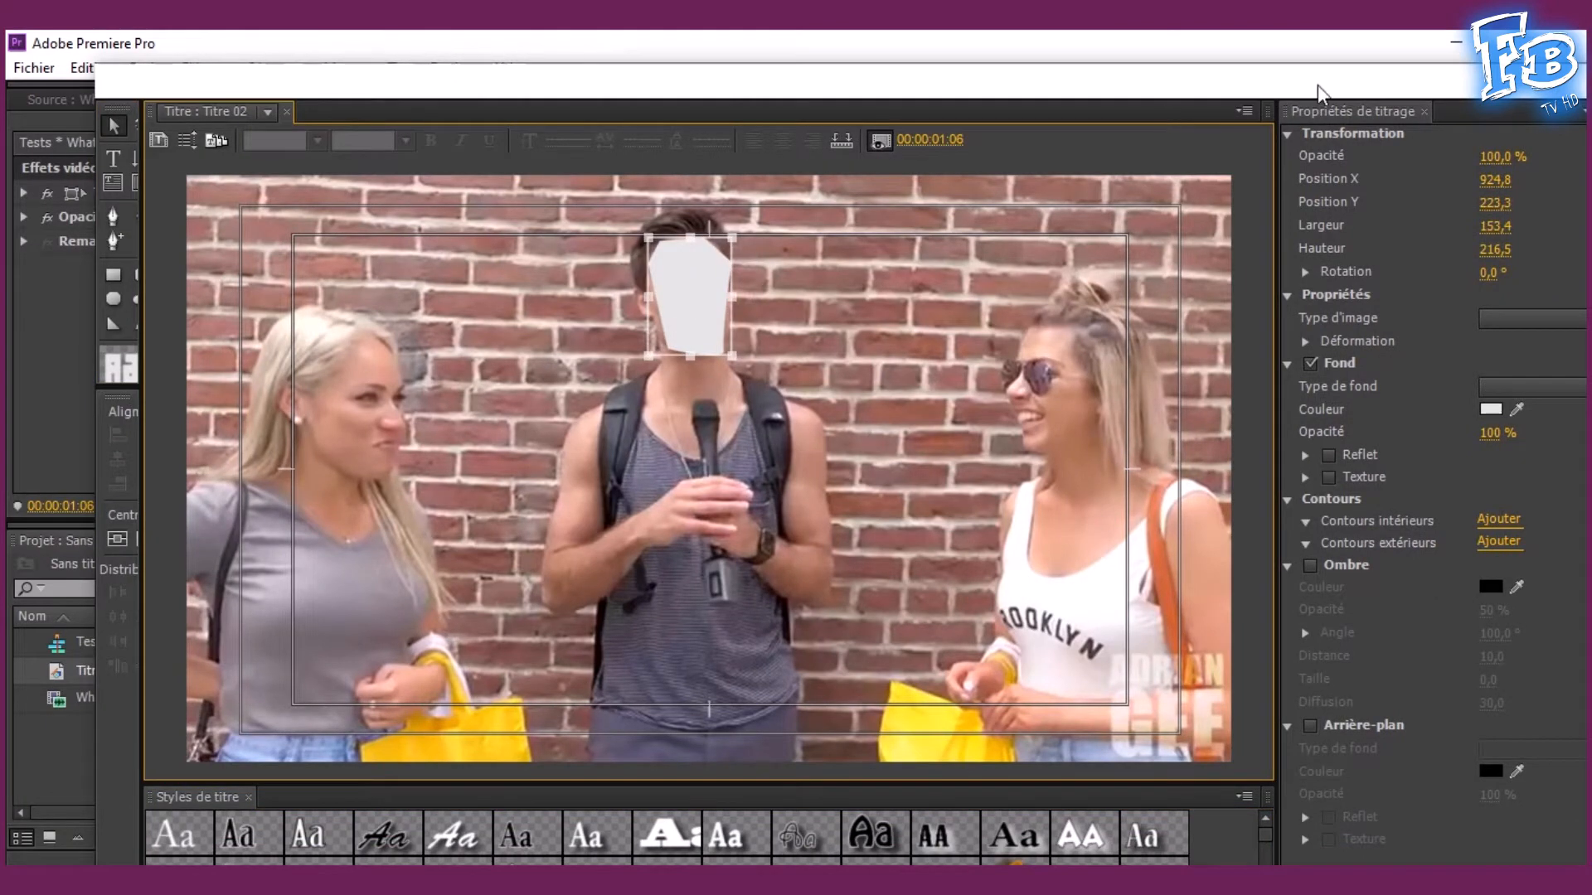
drag(1318, 83, 1150, 84)
click(1442, 85)
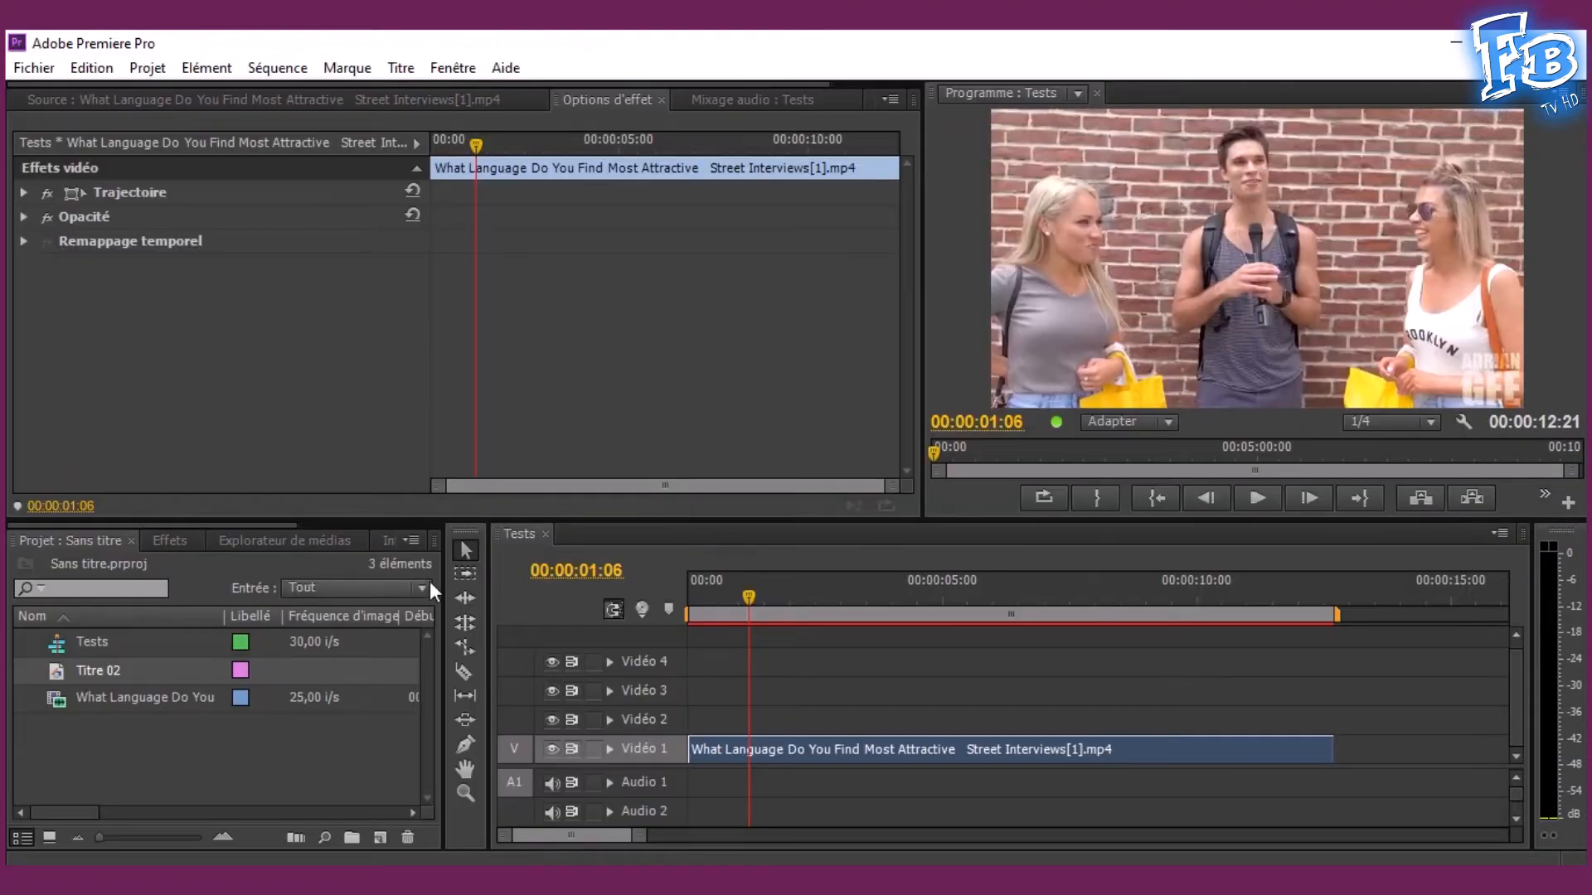
- Place Titre 02 on Vidéo 2 and apply the Incrustation Cache de piste effect to the interview clip on Vidéo 1
drag(59, 680, 832, 711)
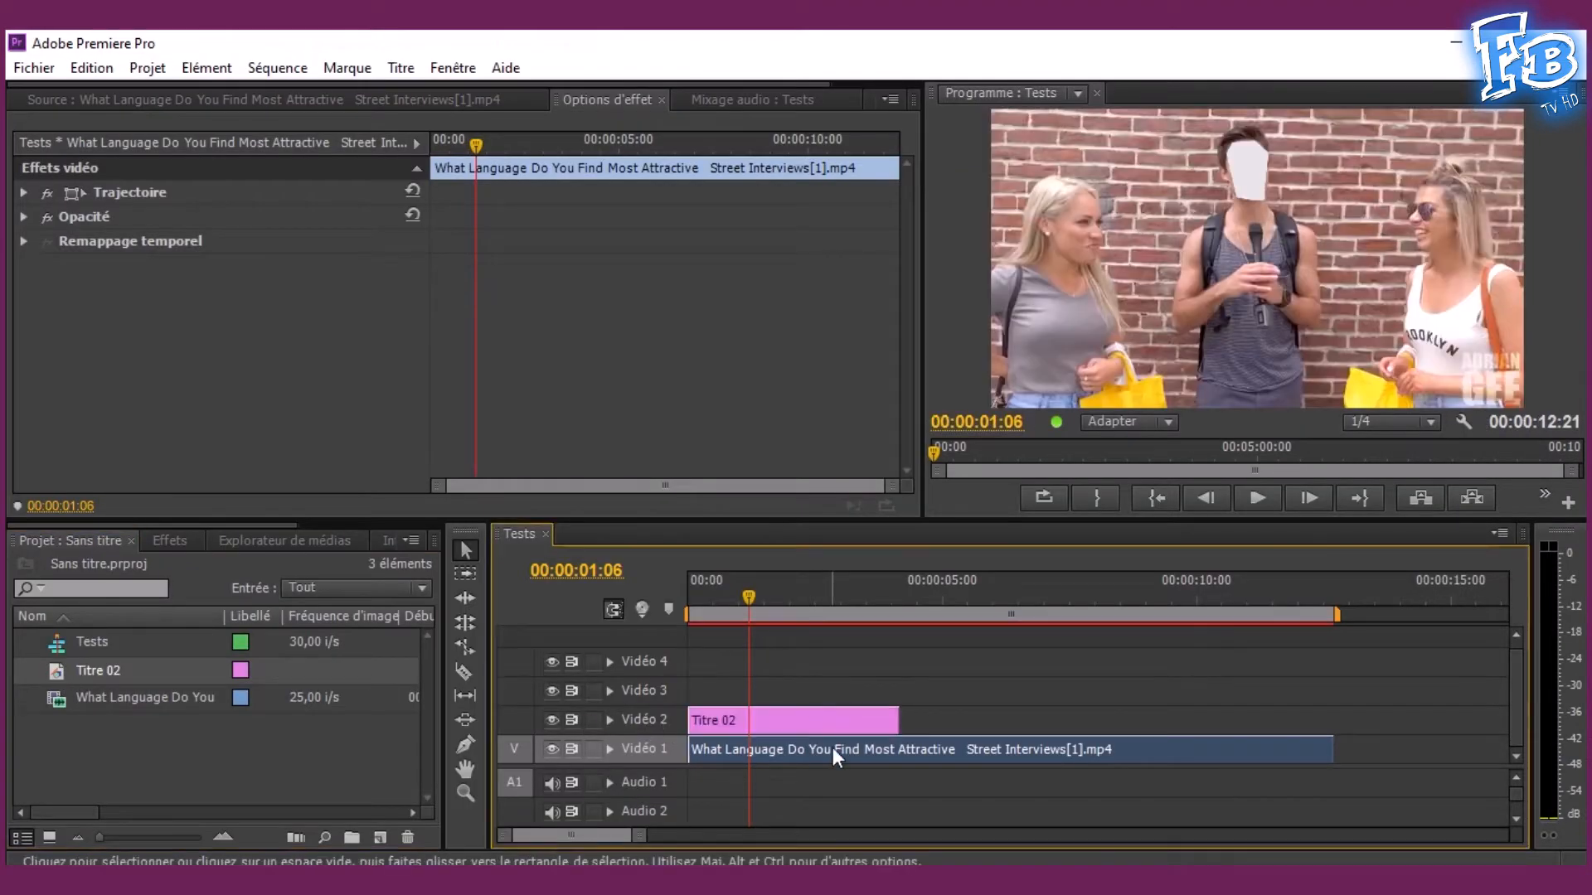
click(183, 543)
drag(98, 569, 8, 584)
text(incrustation)
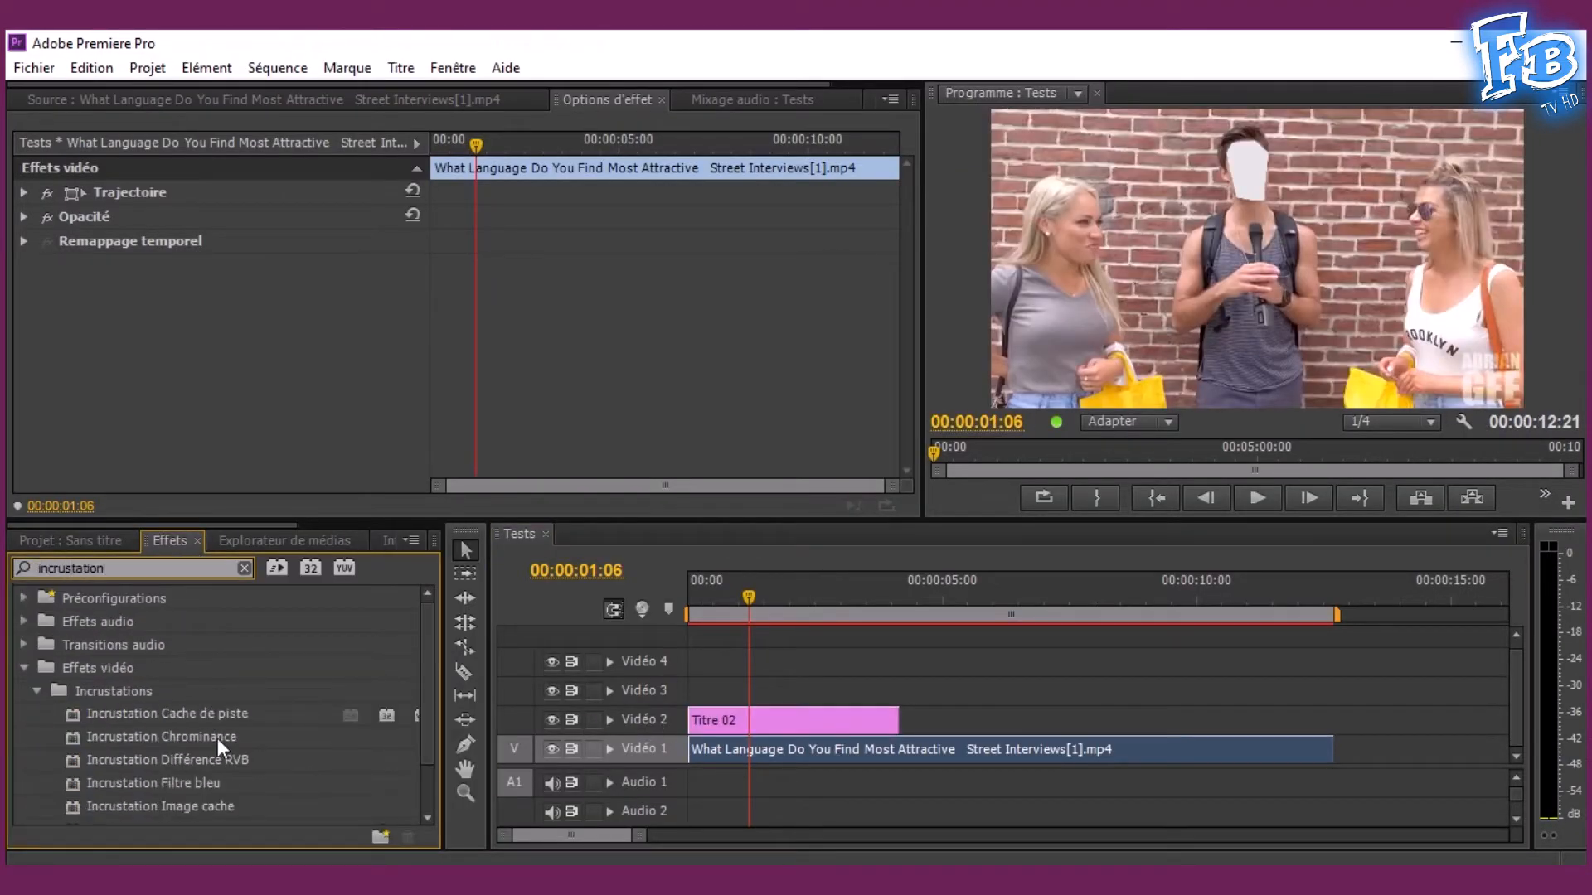
drag(166, 714, 319, 508)
- Move Titre 02 up to Vidéo 3 and duplicate the interview clip onto Vidéo 2
drag(751, 720, 750, 691)
drag(824, 749, 825, 720)
- Find the Flou gaussien effect and apply it to the interview clip on Vidéo 2
drag(117, 568, 8, 587)
text(flou ga)
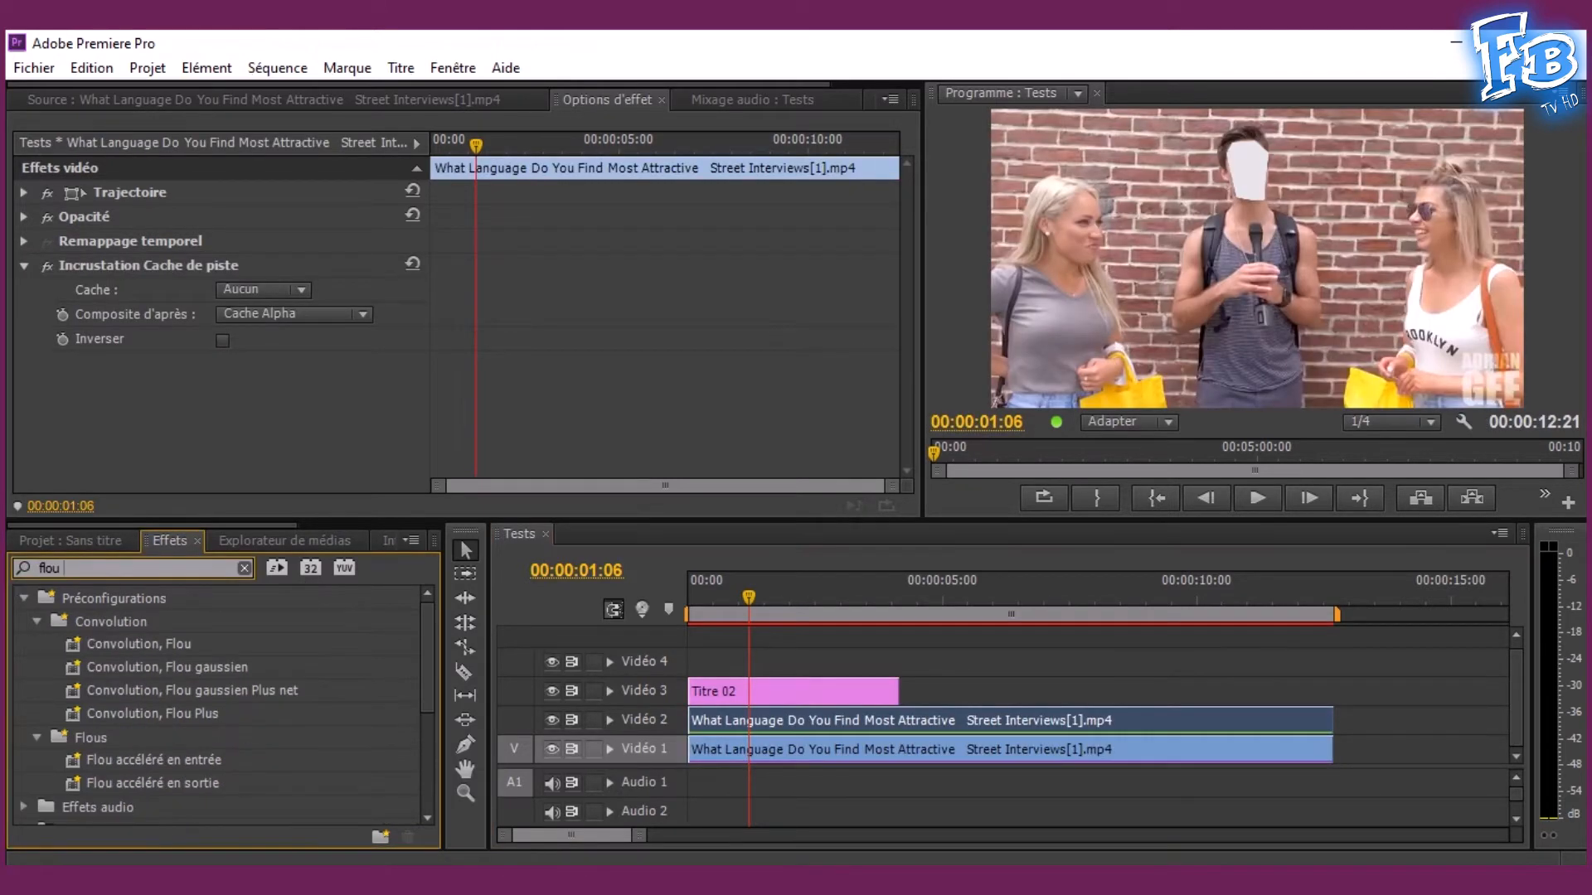
drag(103, 785, 787, 721)
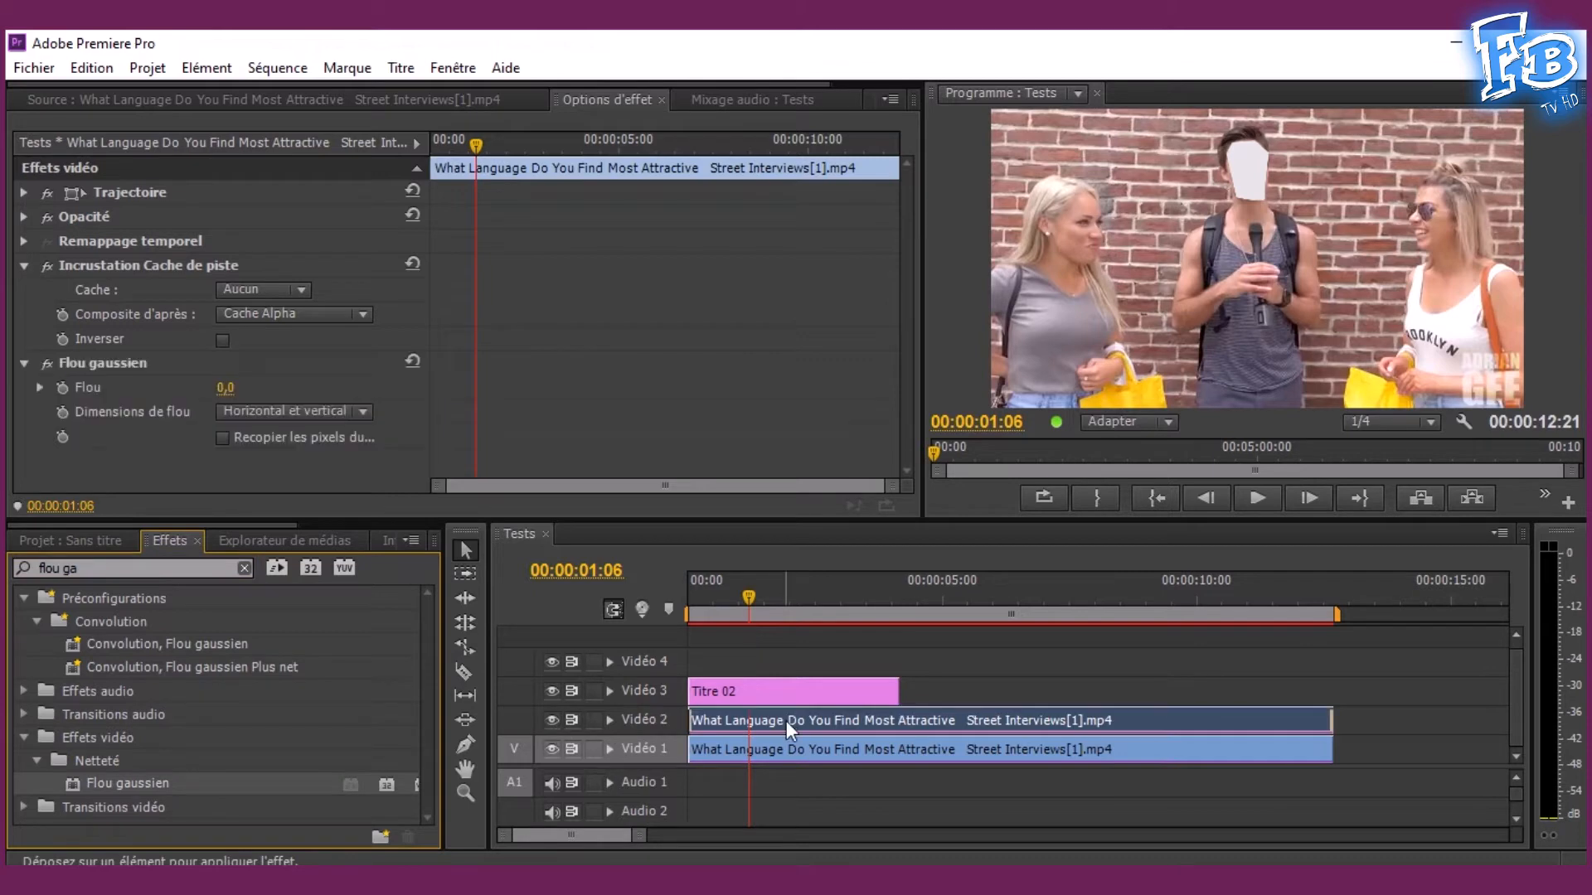
- Increase the Gaussian blur of the Vidéo 2 clip and choose the title's track as its Cache
click(779, 750)
click(133, 267)
click(783, 713)
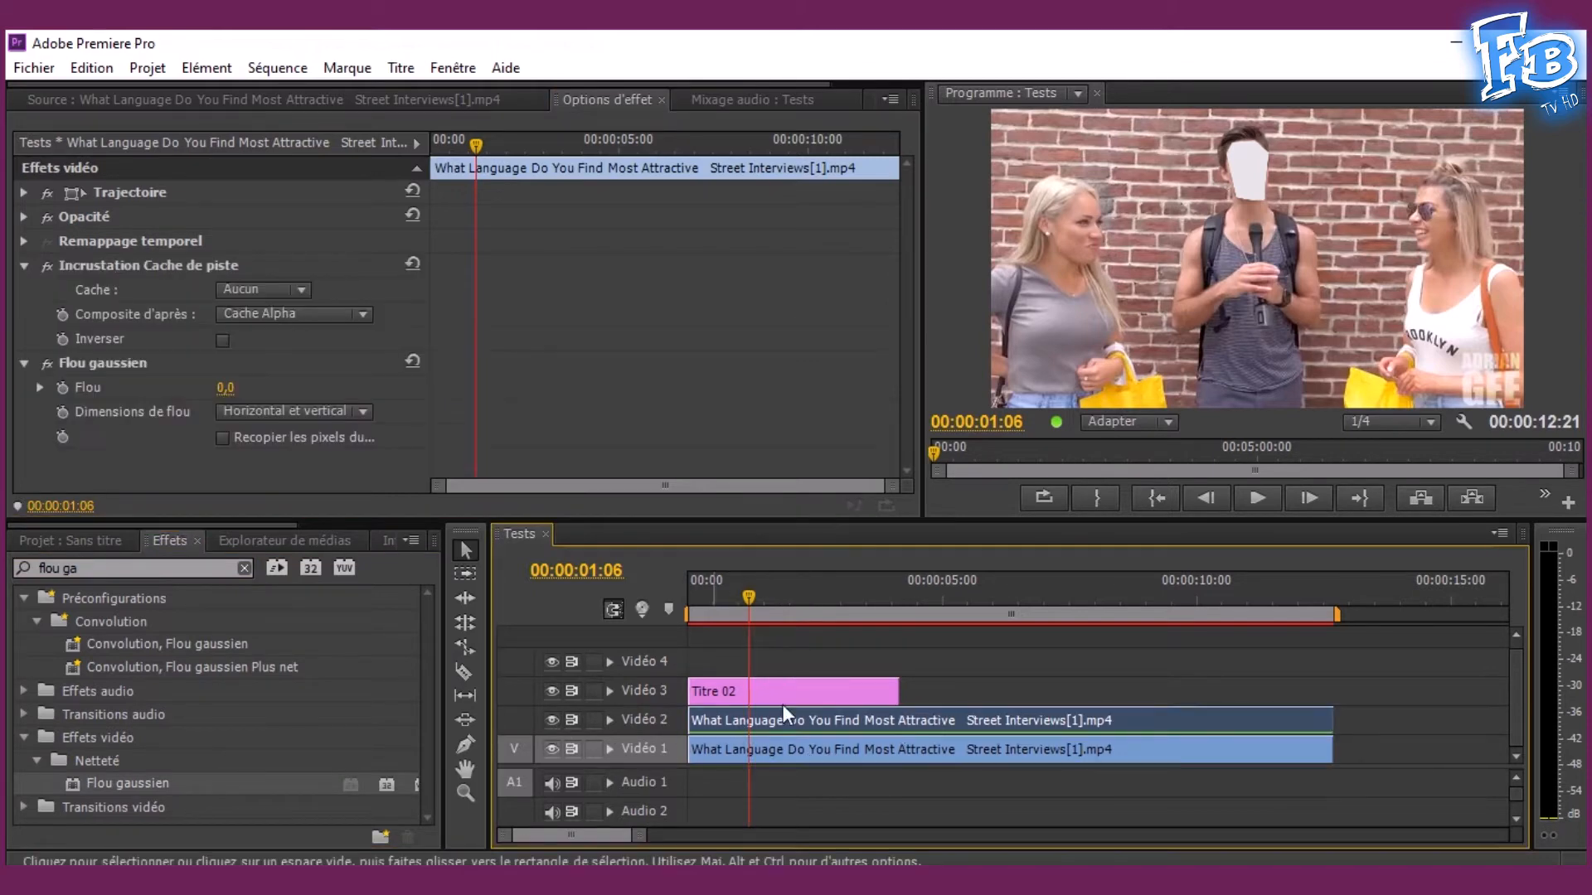
drag(228, 388, 243, 388)
click(266, 289)
click(291, 373)
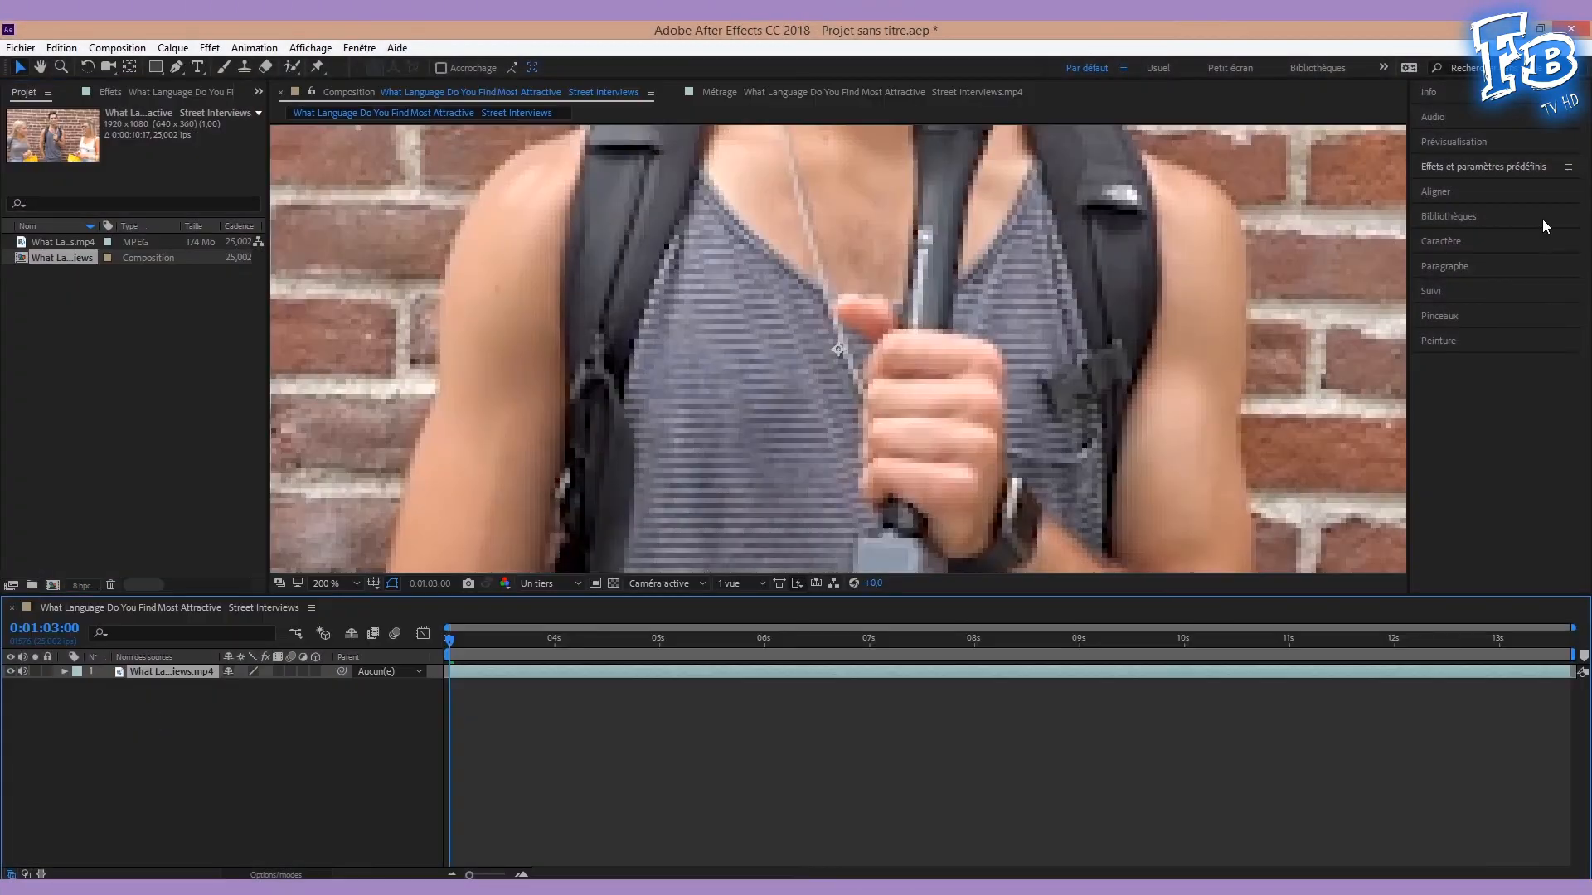
- In After Effects, apply Flou gaussien to the interview layer and expand the effect's Options de composition
click(1471, 185)
text(flou g)
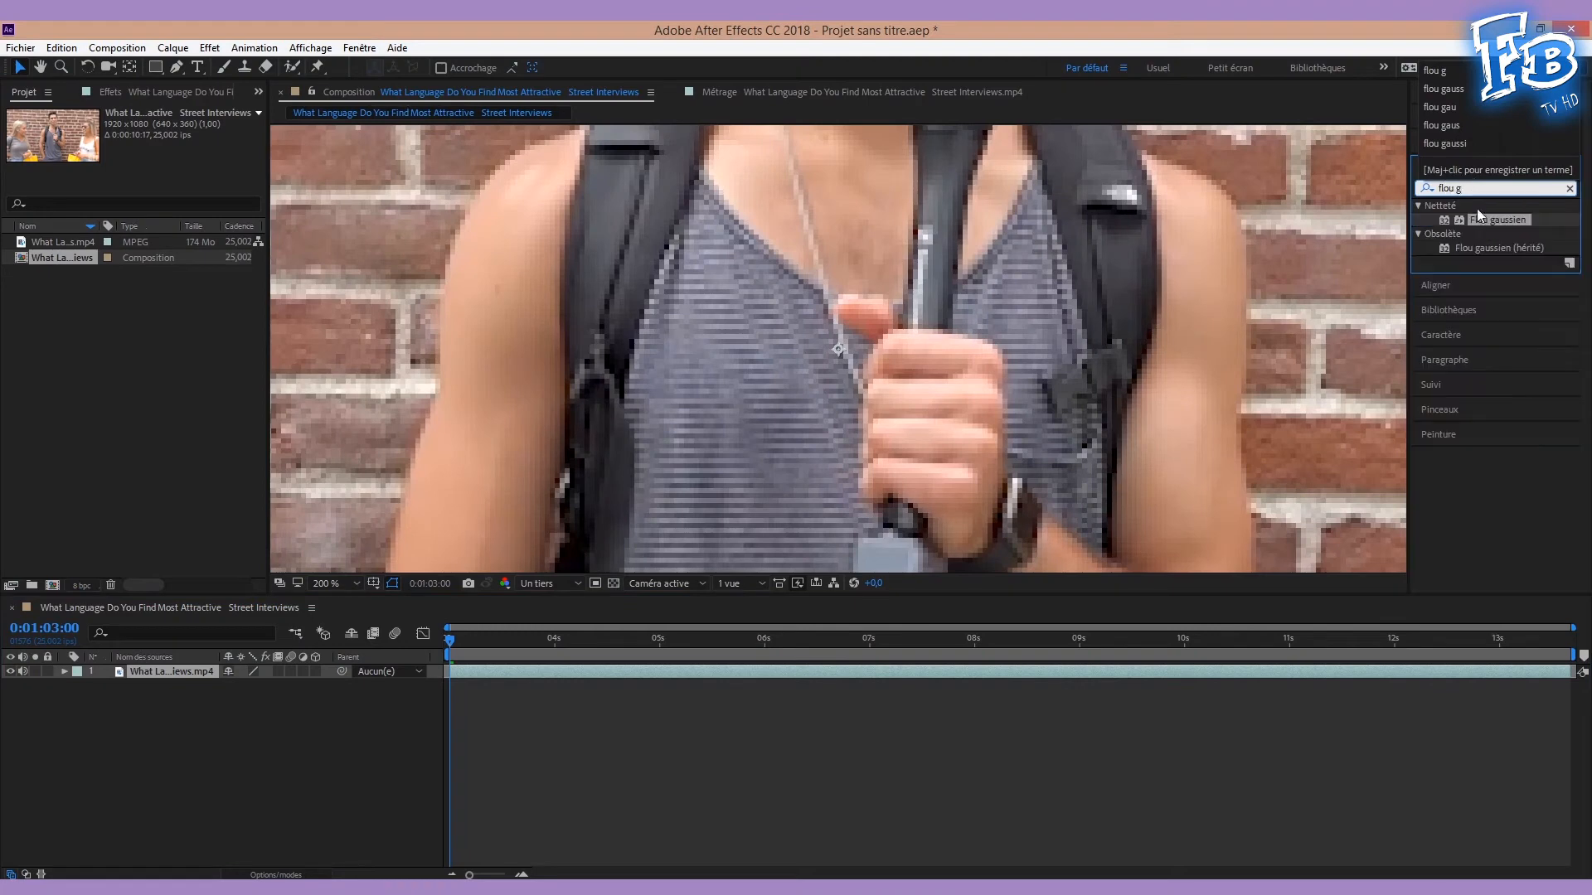
double_click(1497, 220)
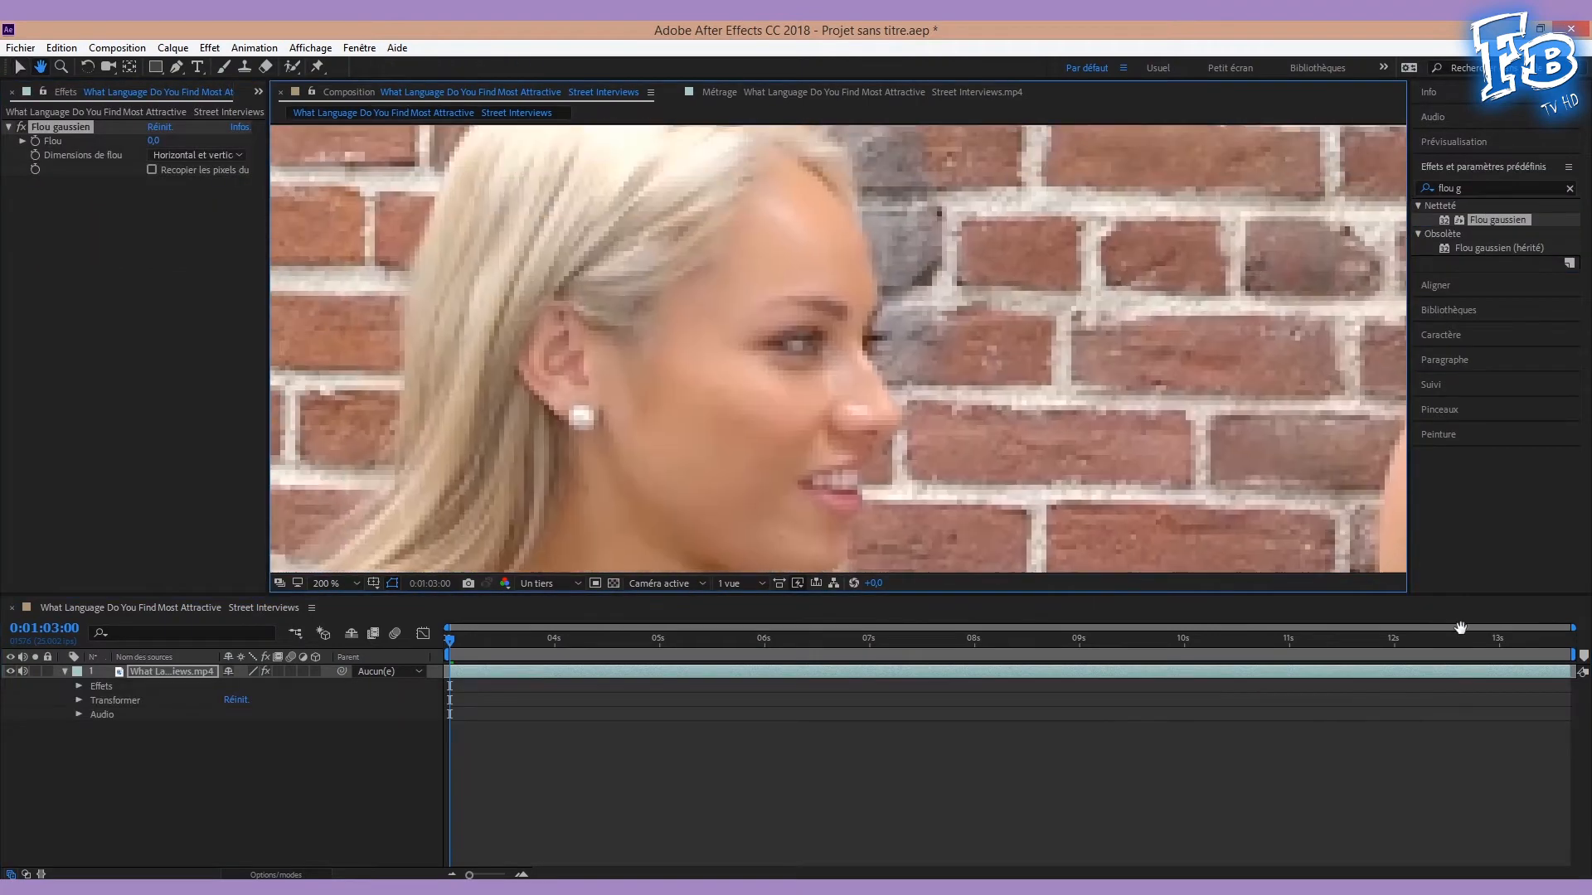
click(79, 686)
click(94, 700)
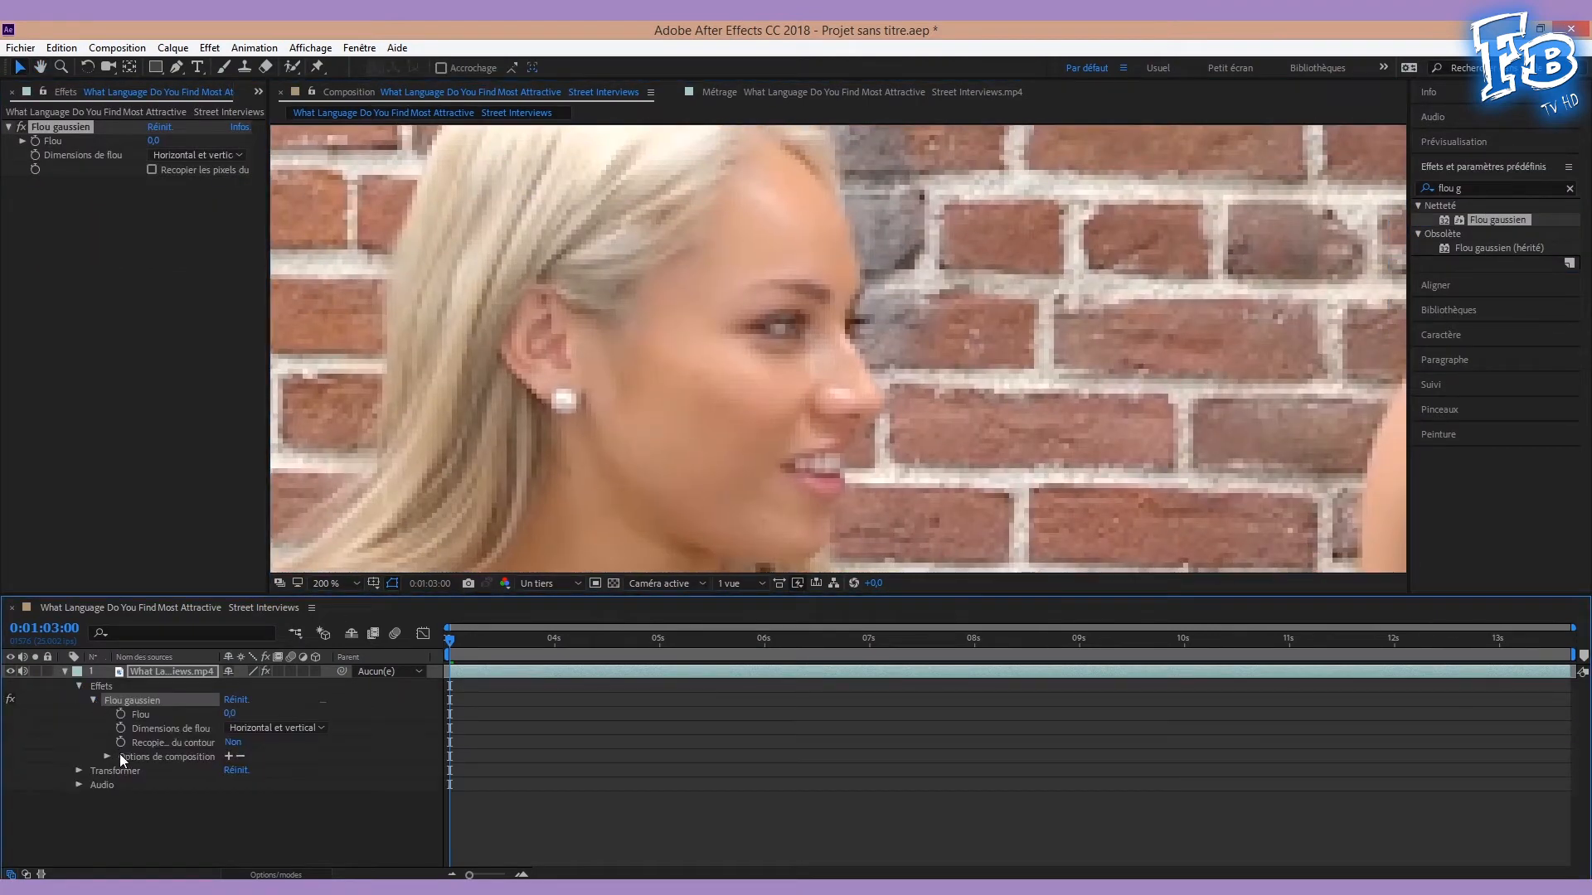
click(107, 756)
- Draw a closed Pen mask around the blonde woman's face and set the layer's Flou to 31.5
click(176, 66)
click(834, 193)
click(866, 290)
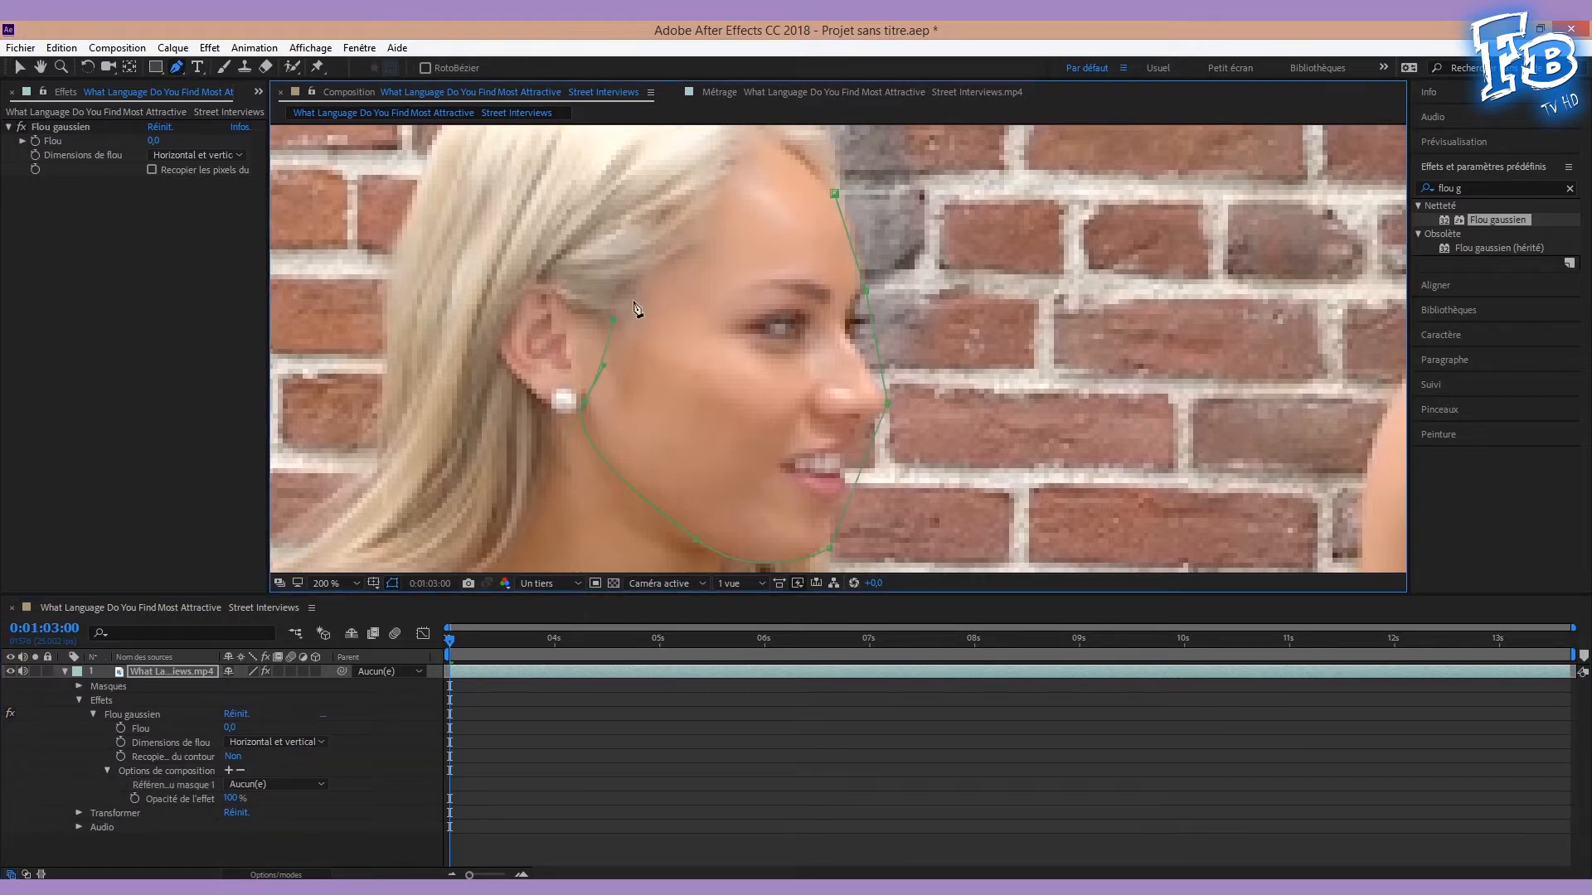
click(739, 141)
click(834, 194)
drag(230, 728, 468, 703)
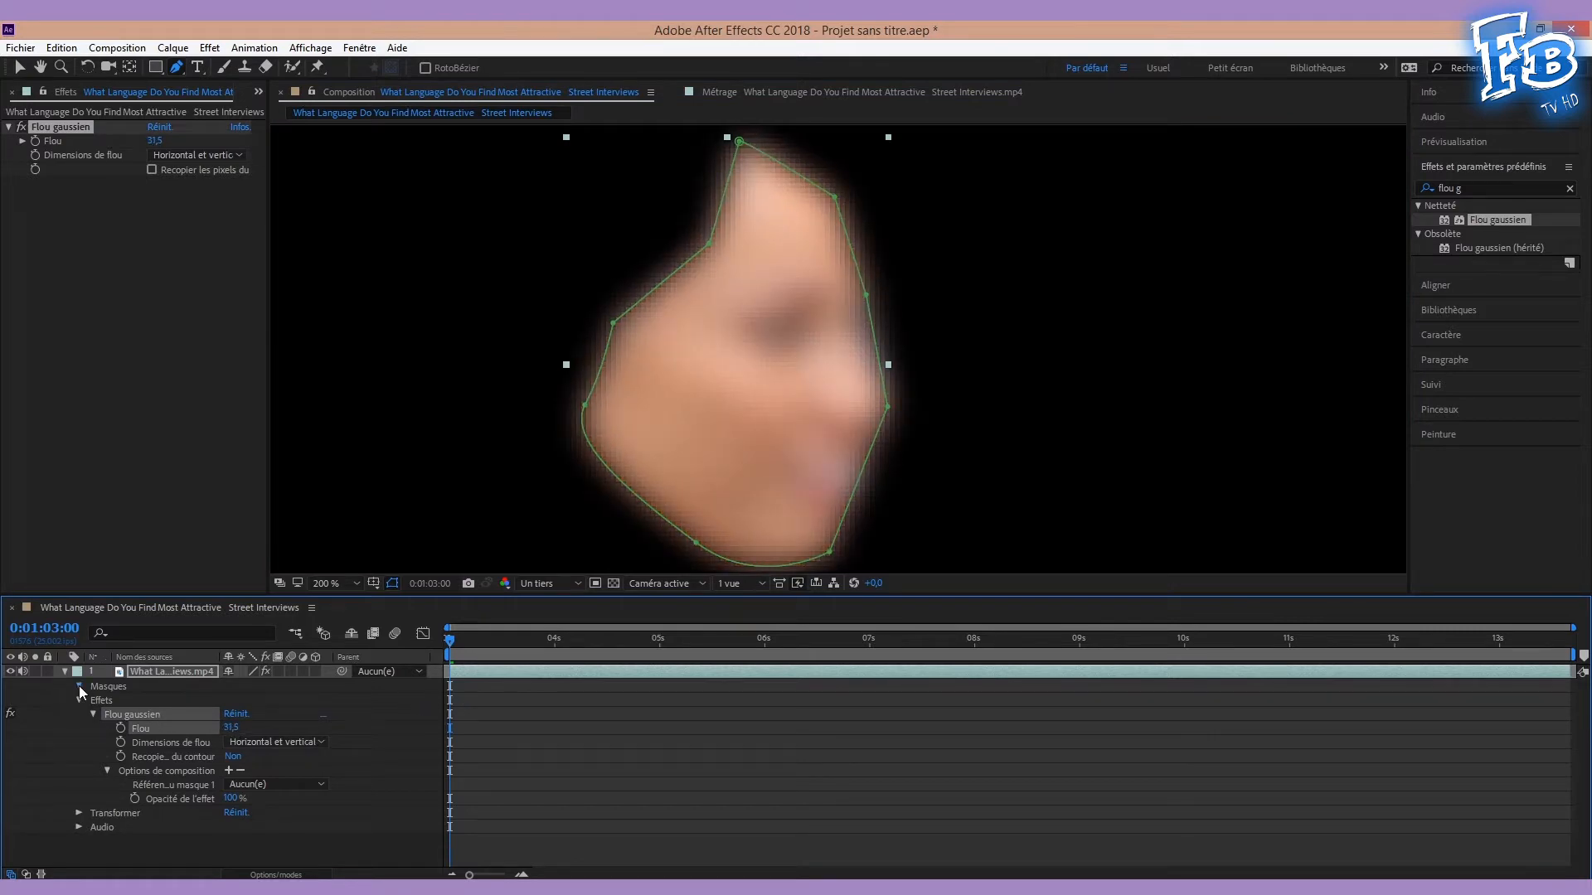
- Limit the Flou gaussien effect to Masque 1 through its mask reference, and track that mask's path
click(79, 687)
click(278, 855)
click(257, 844)
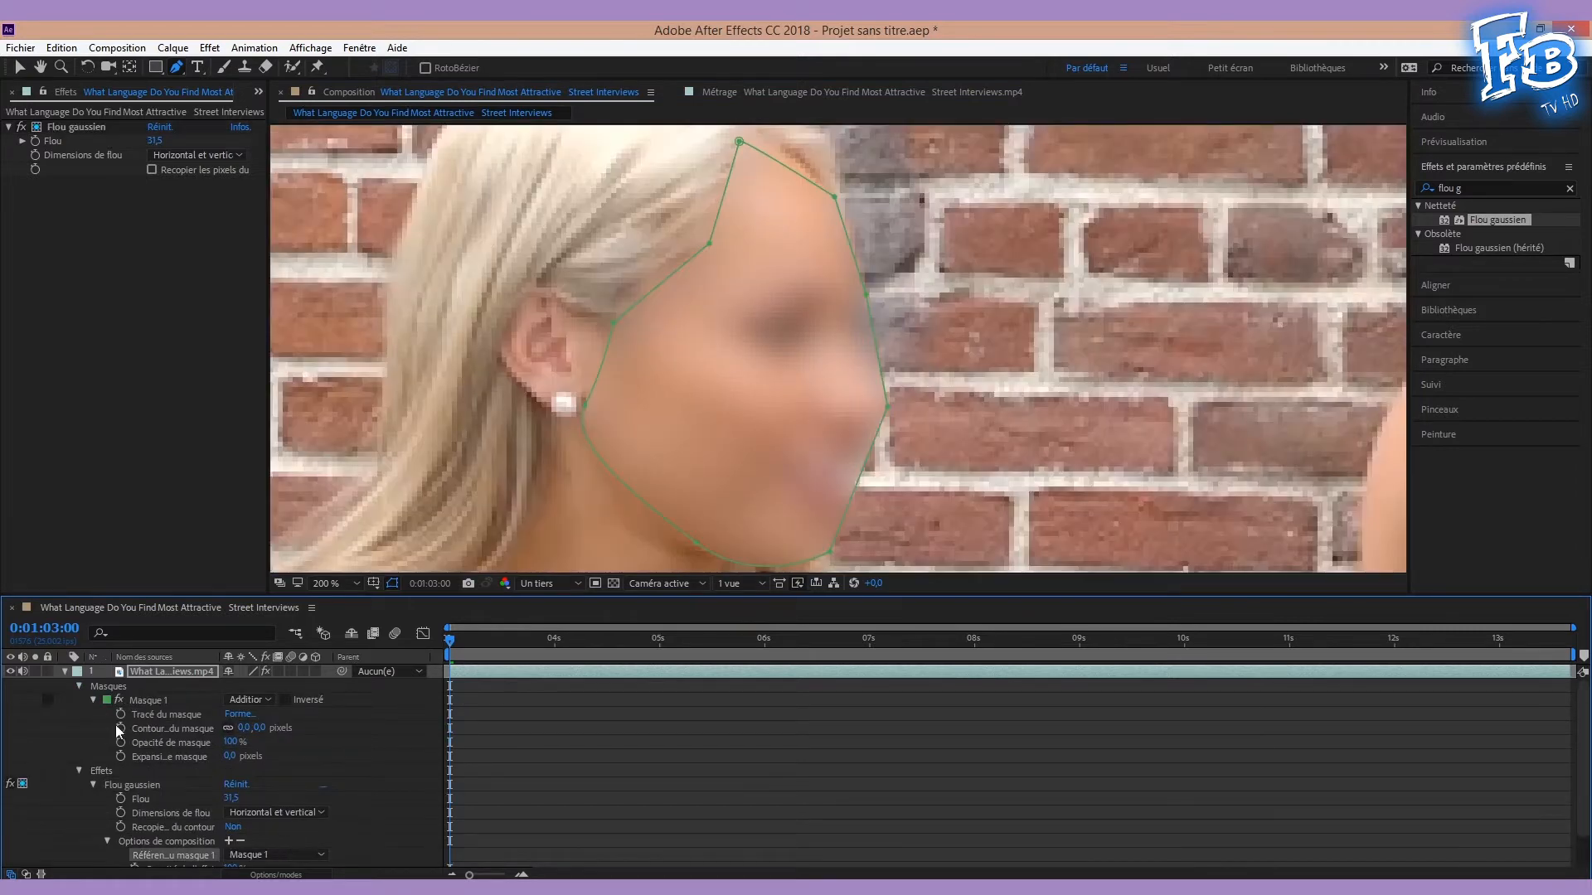
click(165, 714)
click(1461, 383)
click(1509, 317)
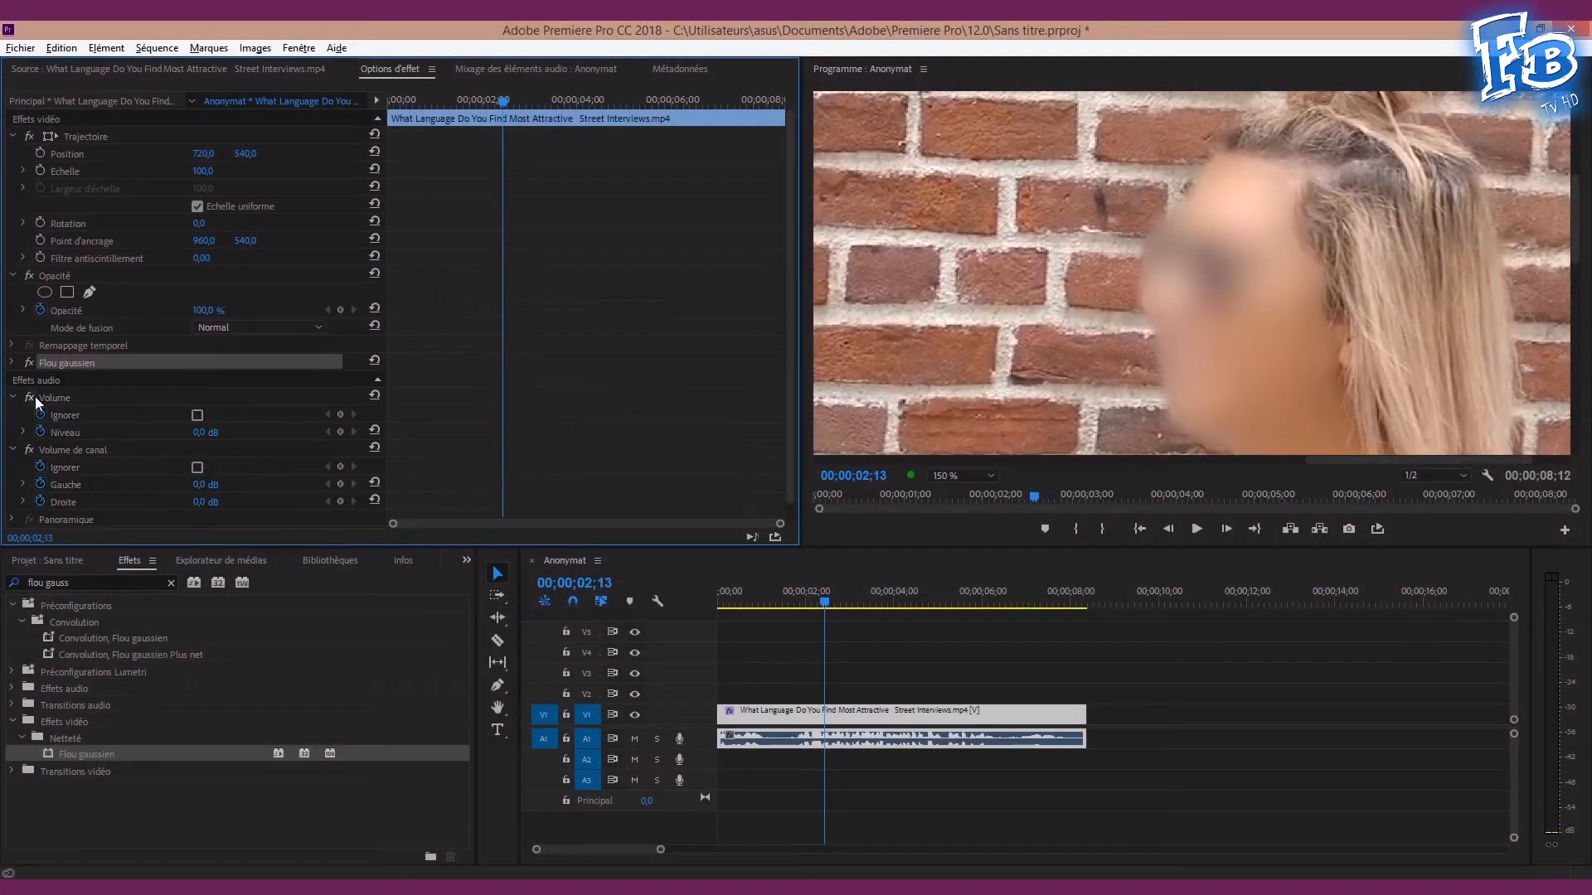
- In Premiere Pro, find the Pot de peinture effect and apply it to the interview clip
triple_click(74, 583)
text(pot de p)
double_click(82, 704)
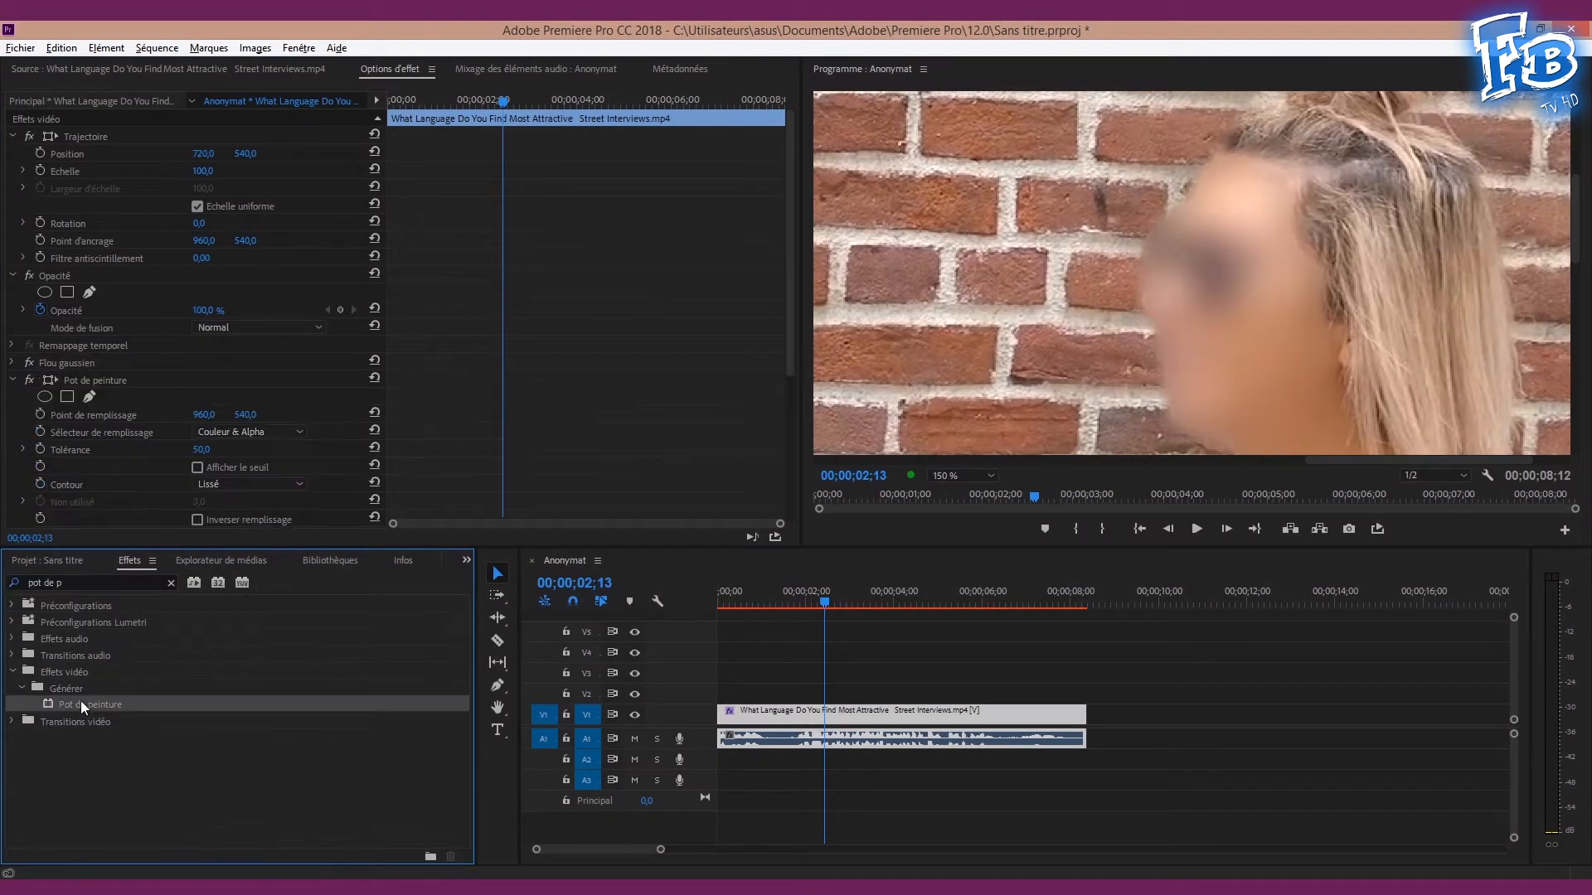
- Cut the face mask from the Flou gaussien effect and paste it into the Pot de peinture effect
click(11, 362)
scroll(476, 338, down, 6)
right_click(72, 180)
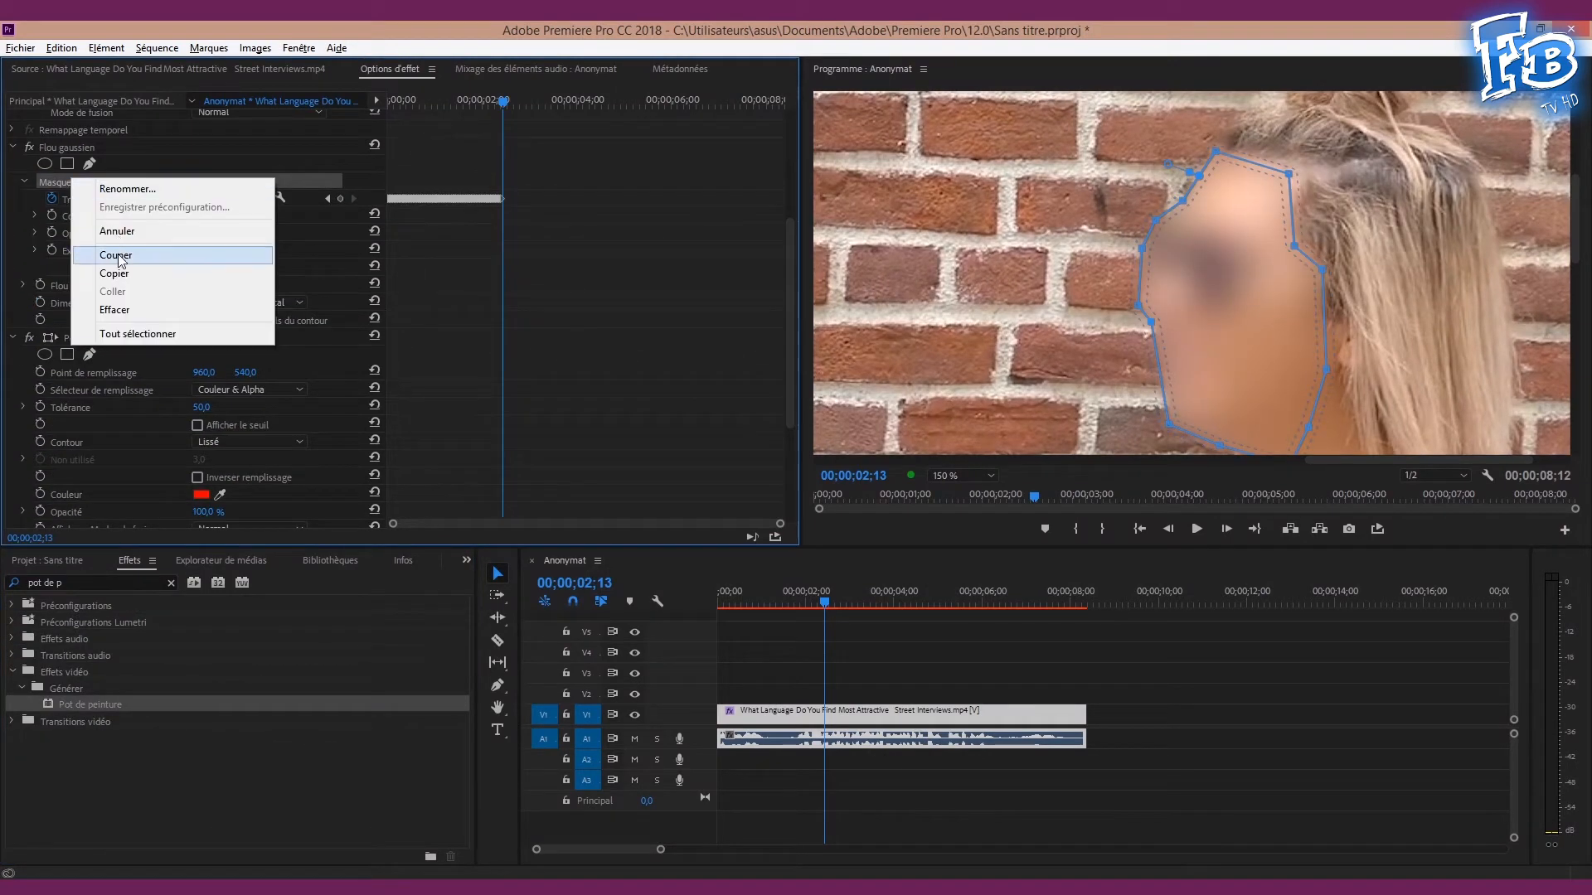
click(119, 256)
right_click(97, 151)
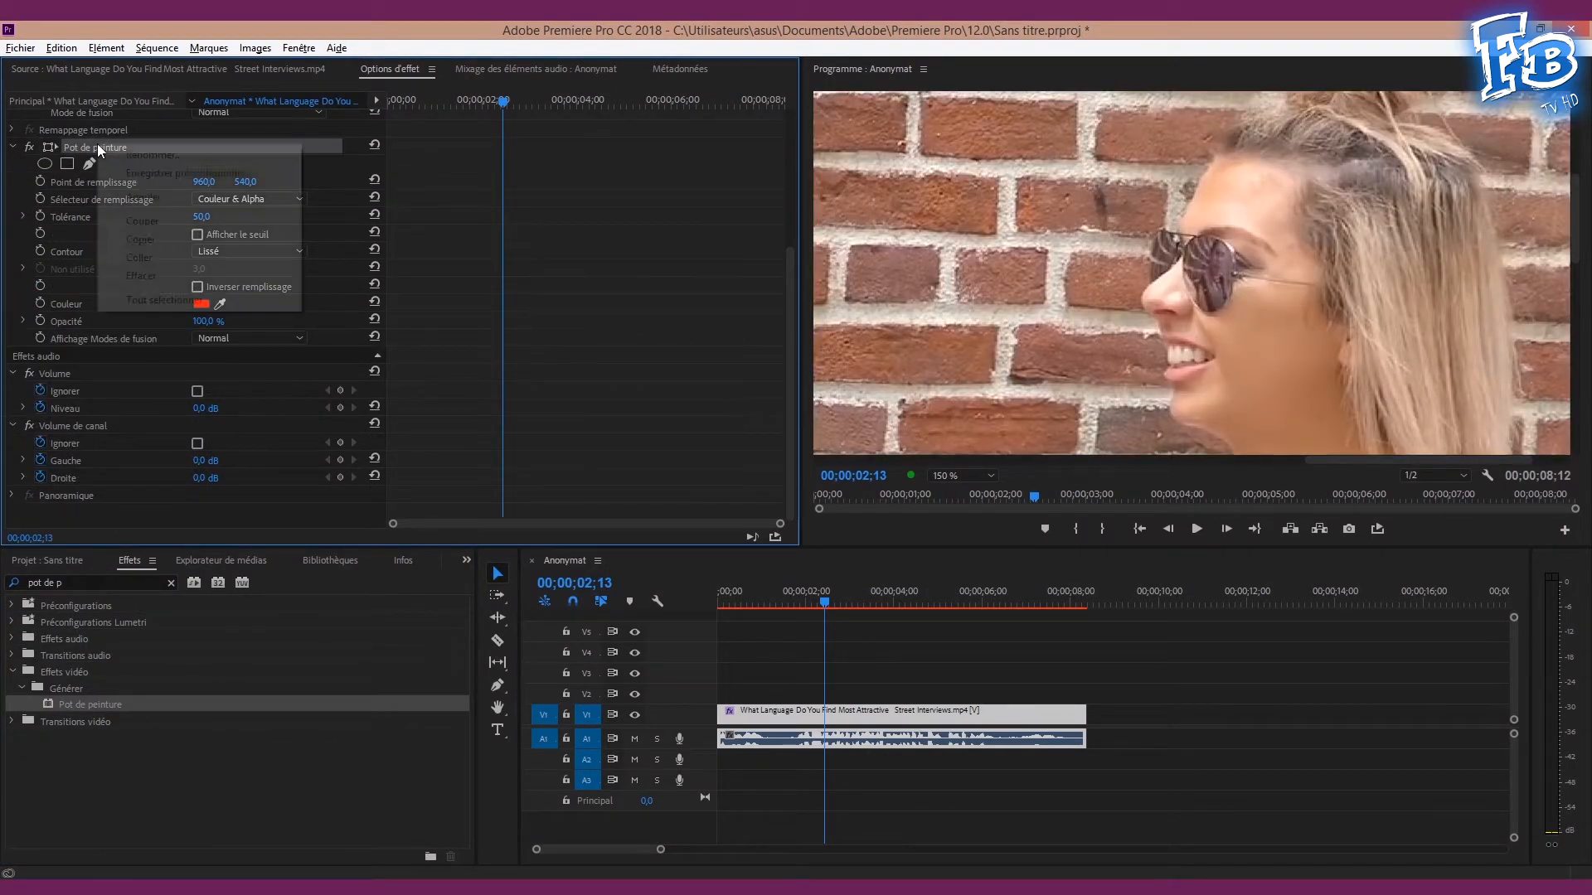
click(140, 258)
- At 00;00;01;00, choose another fill colour for Pot de peinture and raise its Tolérance
mouse_move(431, 103)
mouse_down()
mouse_move(417, 106)
mouse_move(435, 102)
mouse_up()
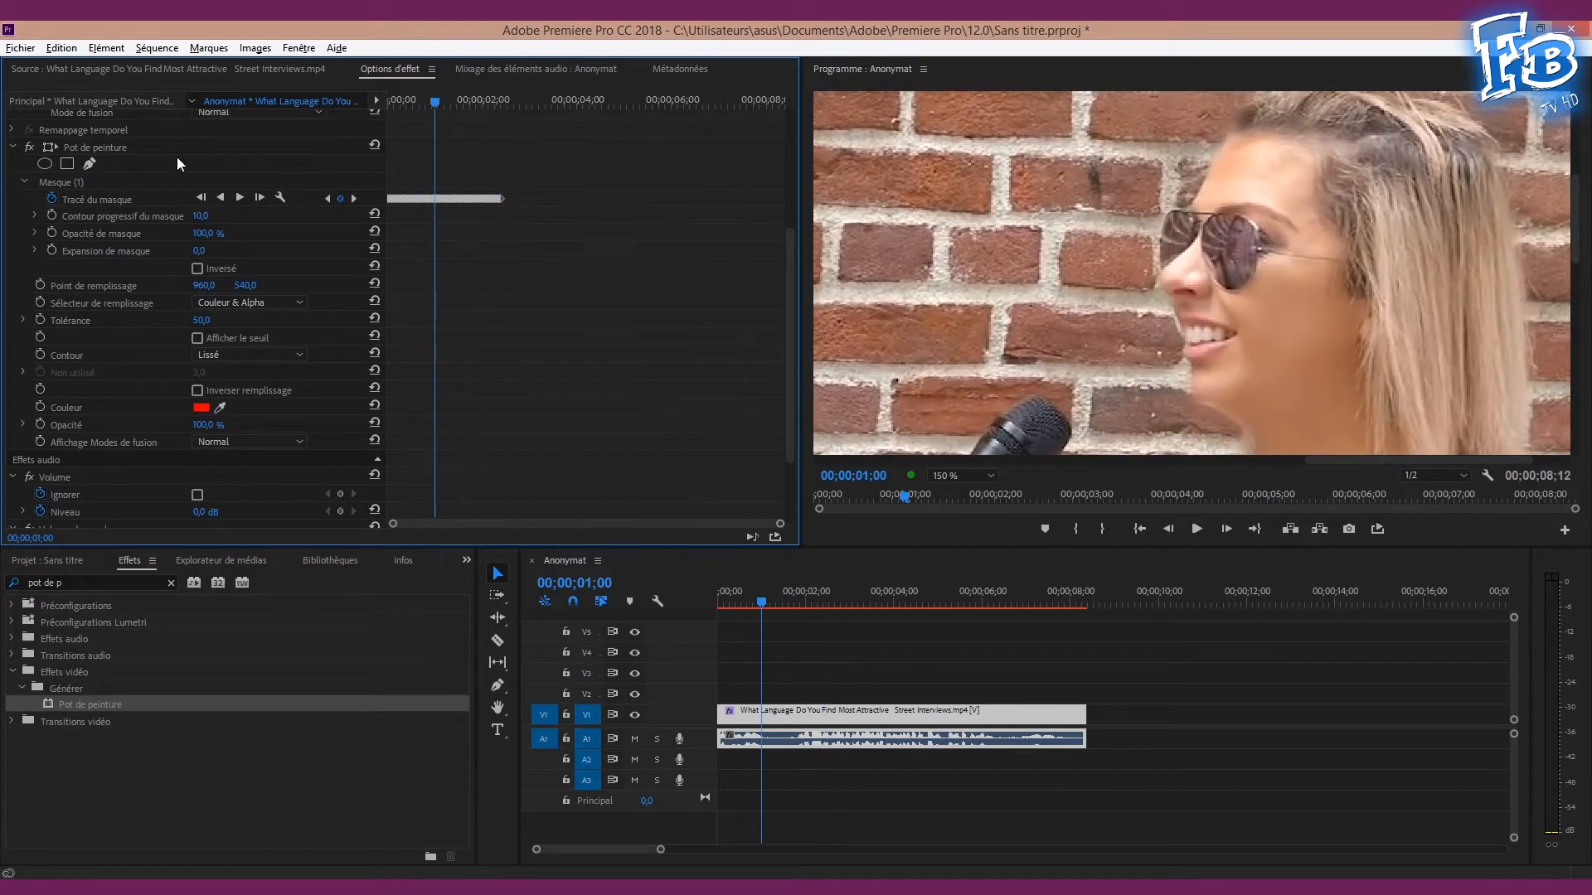
click(202, 407)
click(616, 589)
click(962, 371)
drag(200, 321, 228, 321)
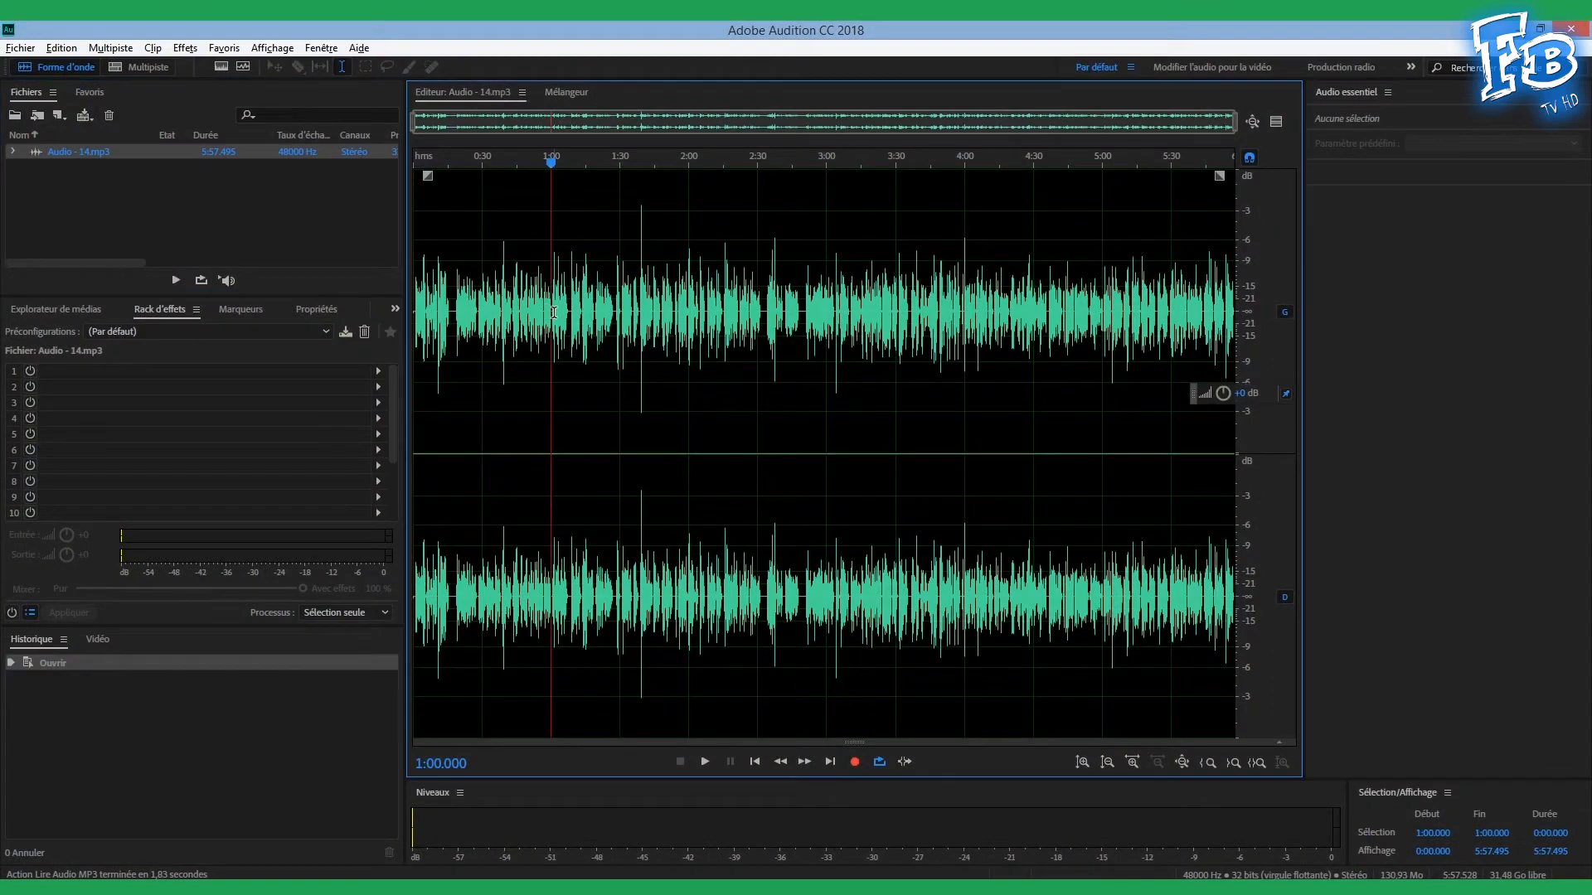
- In Audition, try out the Transpositeur effect on the whole of Audio - 14.mp3
key(ctrl+a)
click(185, 48)
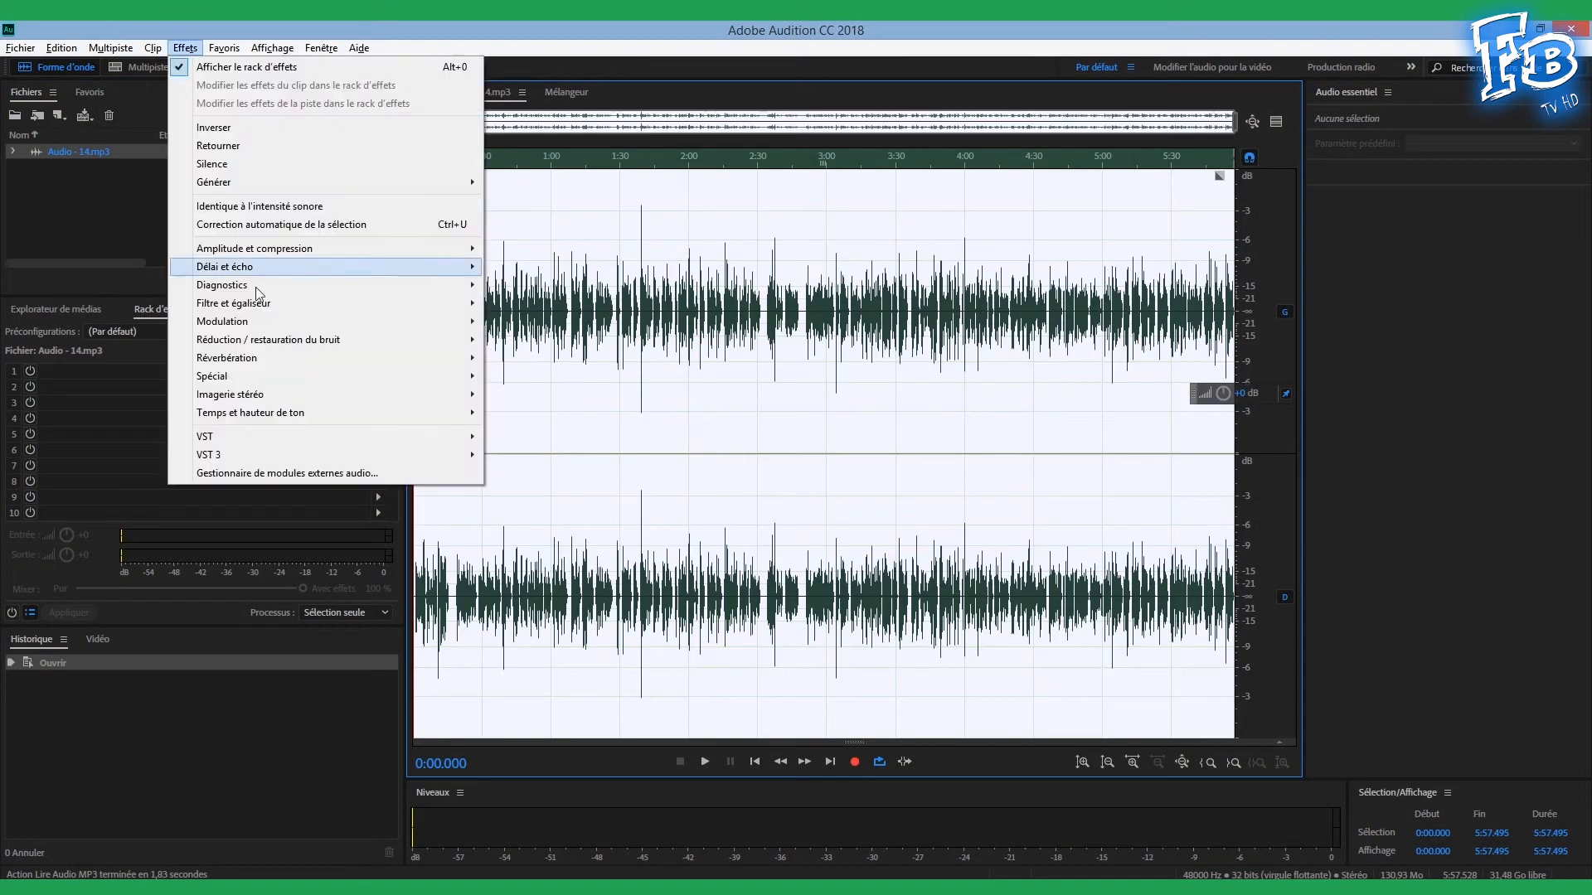
mouse_move(356, 415)
click(550, 468)
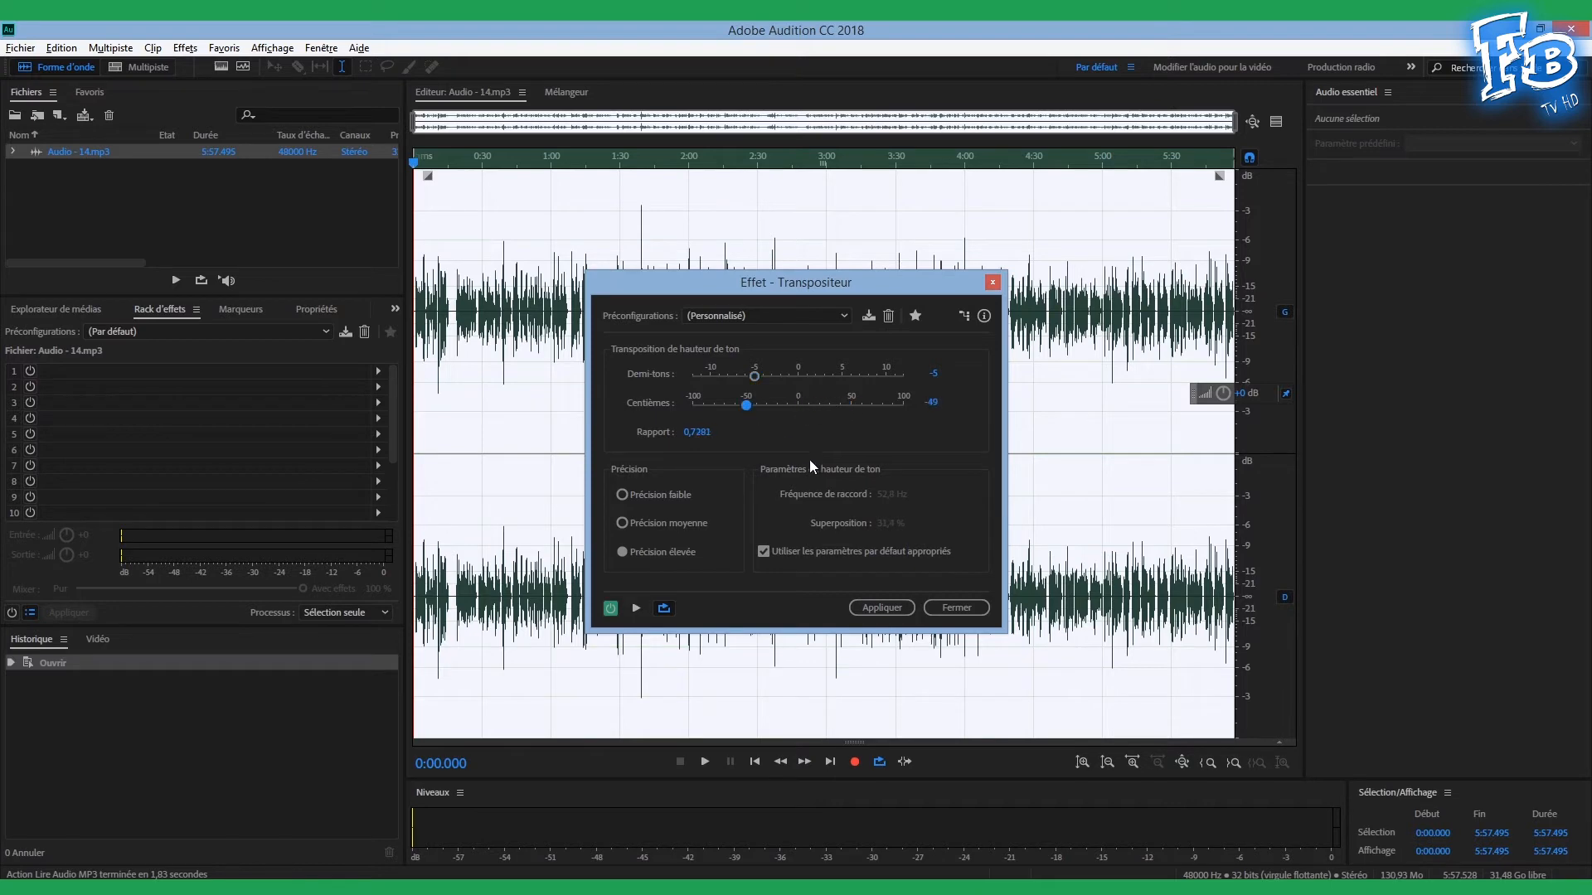
click(956, 608)
- Copy the whole audio into a new file and create a multitrack session, overwriting the existing Session sans titre 1.sesx
right_click(474, 197)
click(580, 643)
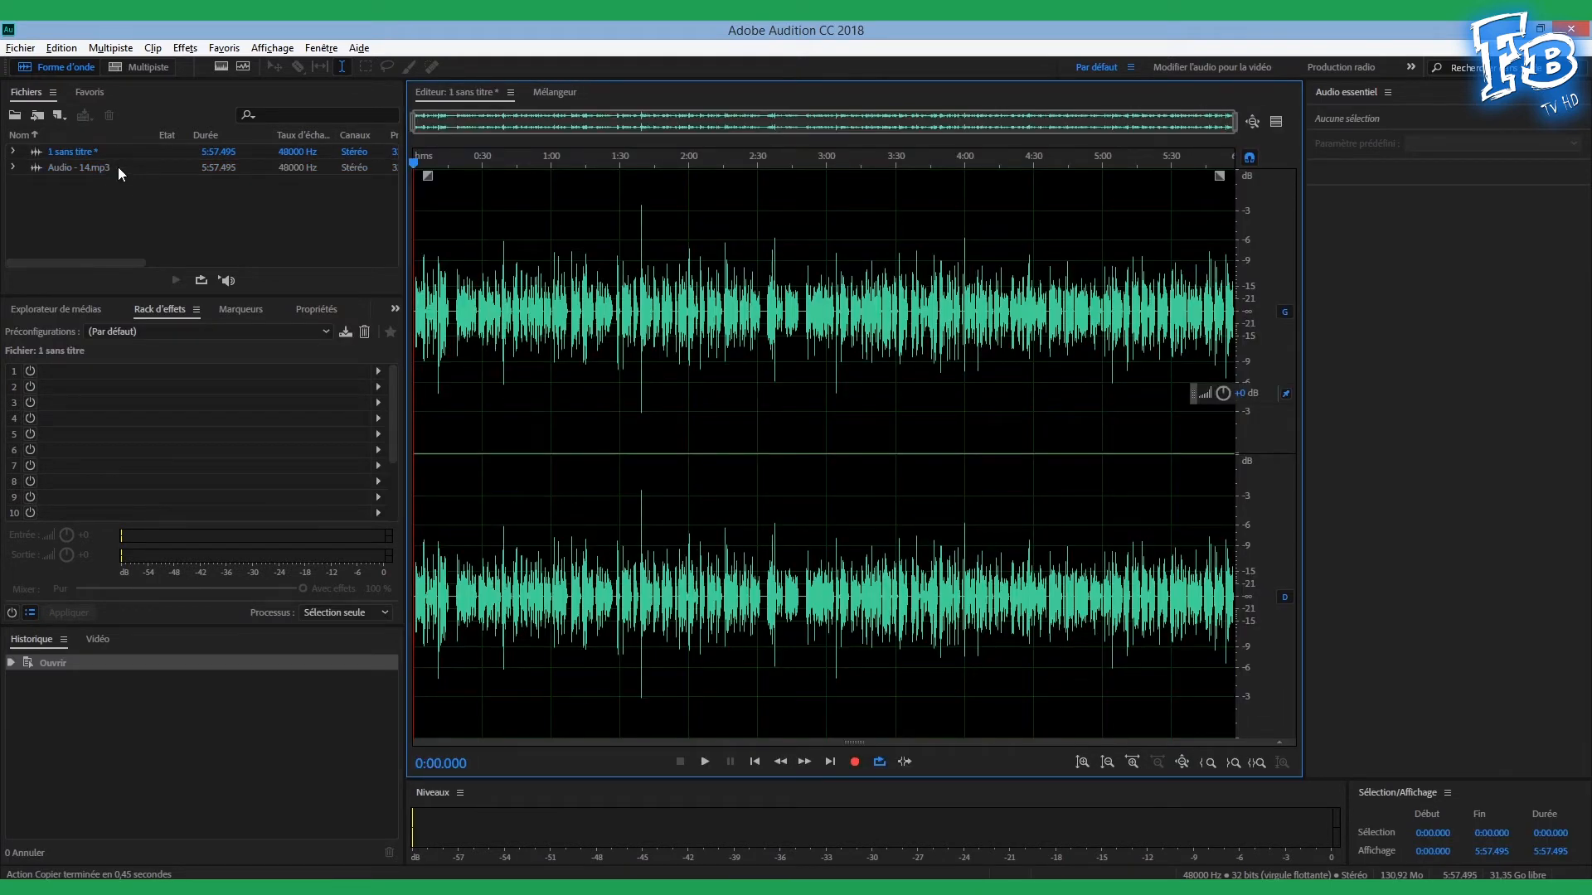
click(20, 47)
mouse_move(253, 68)
click(451, 66)
click(866, 537)
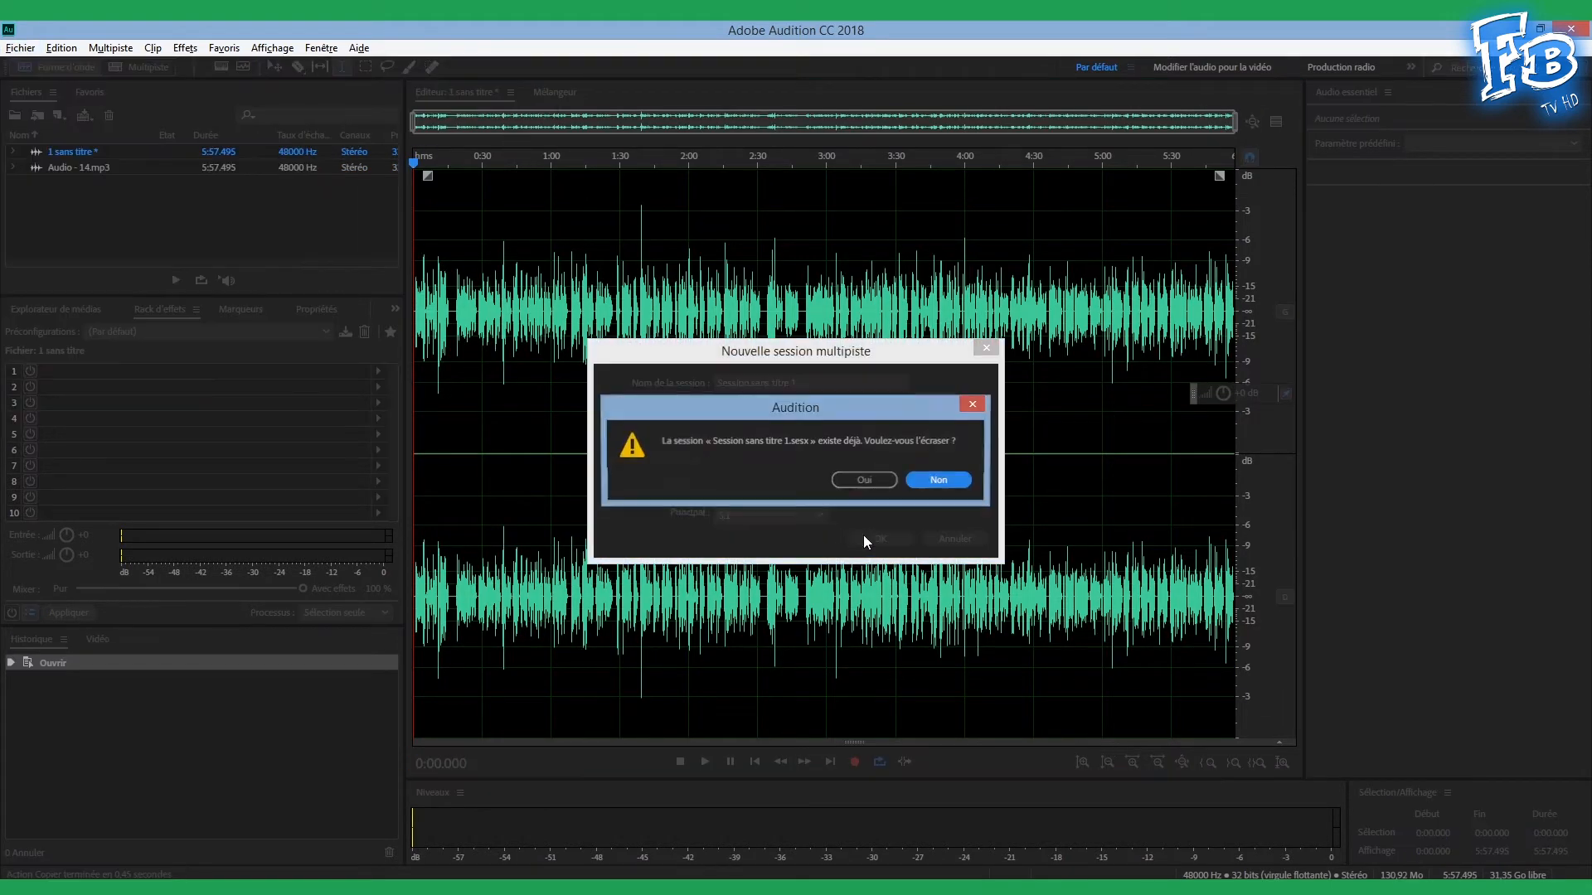
click(862, 477)
- Place Audio - 14.mp3 on Piste 1 and its untitled copy on Piste 2 of the multitrack session
drag(62, 167, 604, 202)
drag(117, 152, 578, 318)
double_click(707, 203)
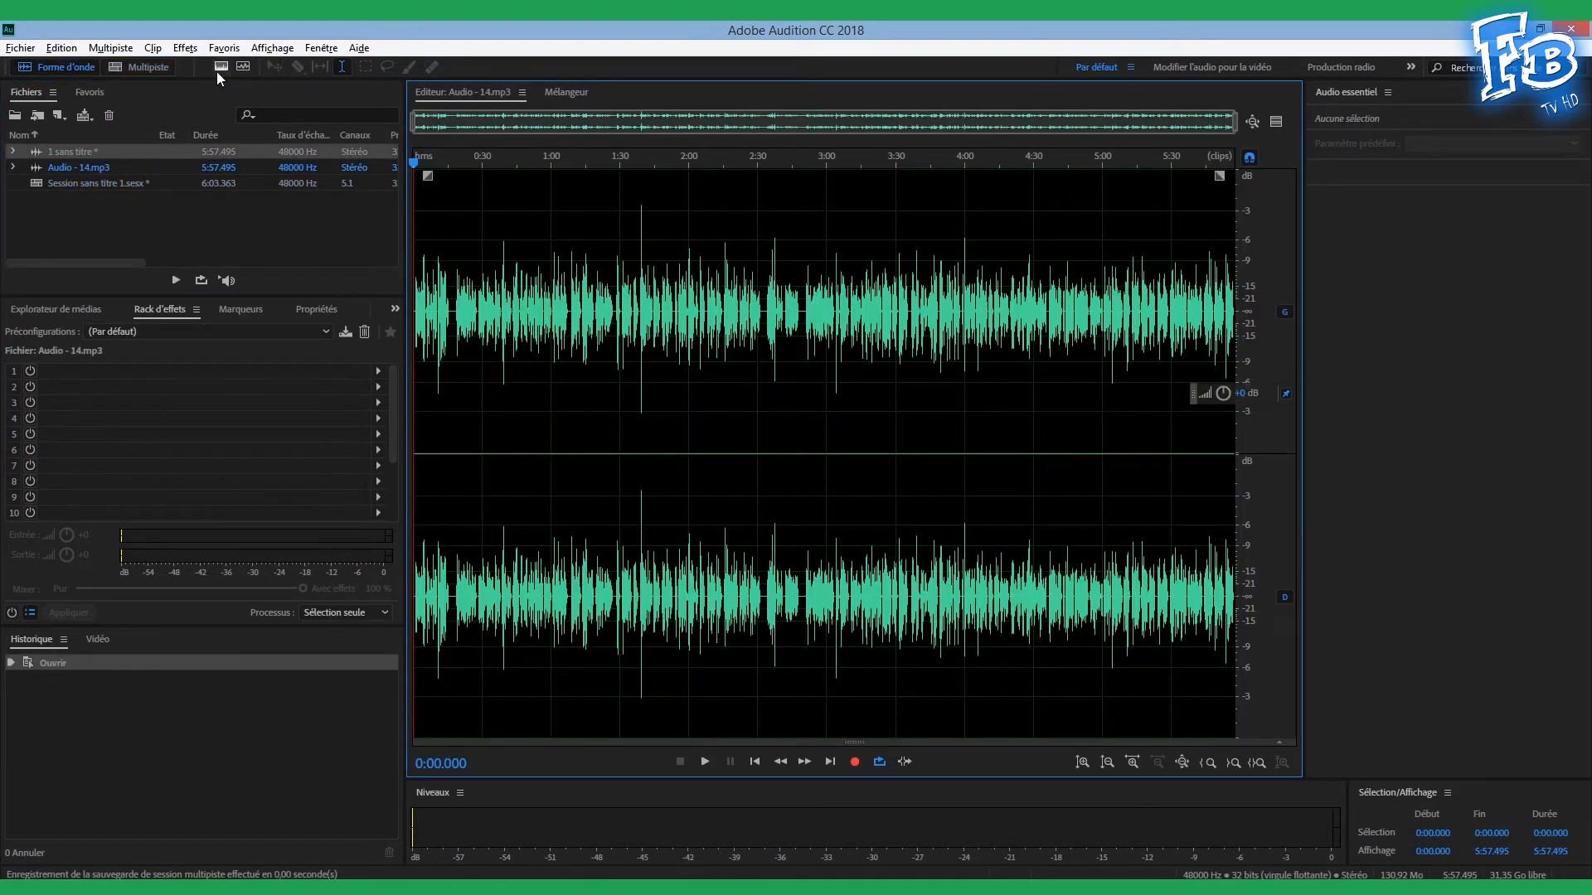
double_click(201, 183)
- Add the Transpositeur effect to Piste 1 at -8 Demi-tons and -38 Centièmes and play the result
click(185, 47)
mouse_move(398, 412)
click(542, 467)
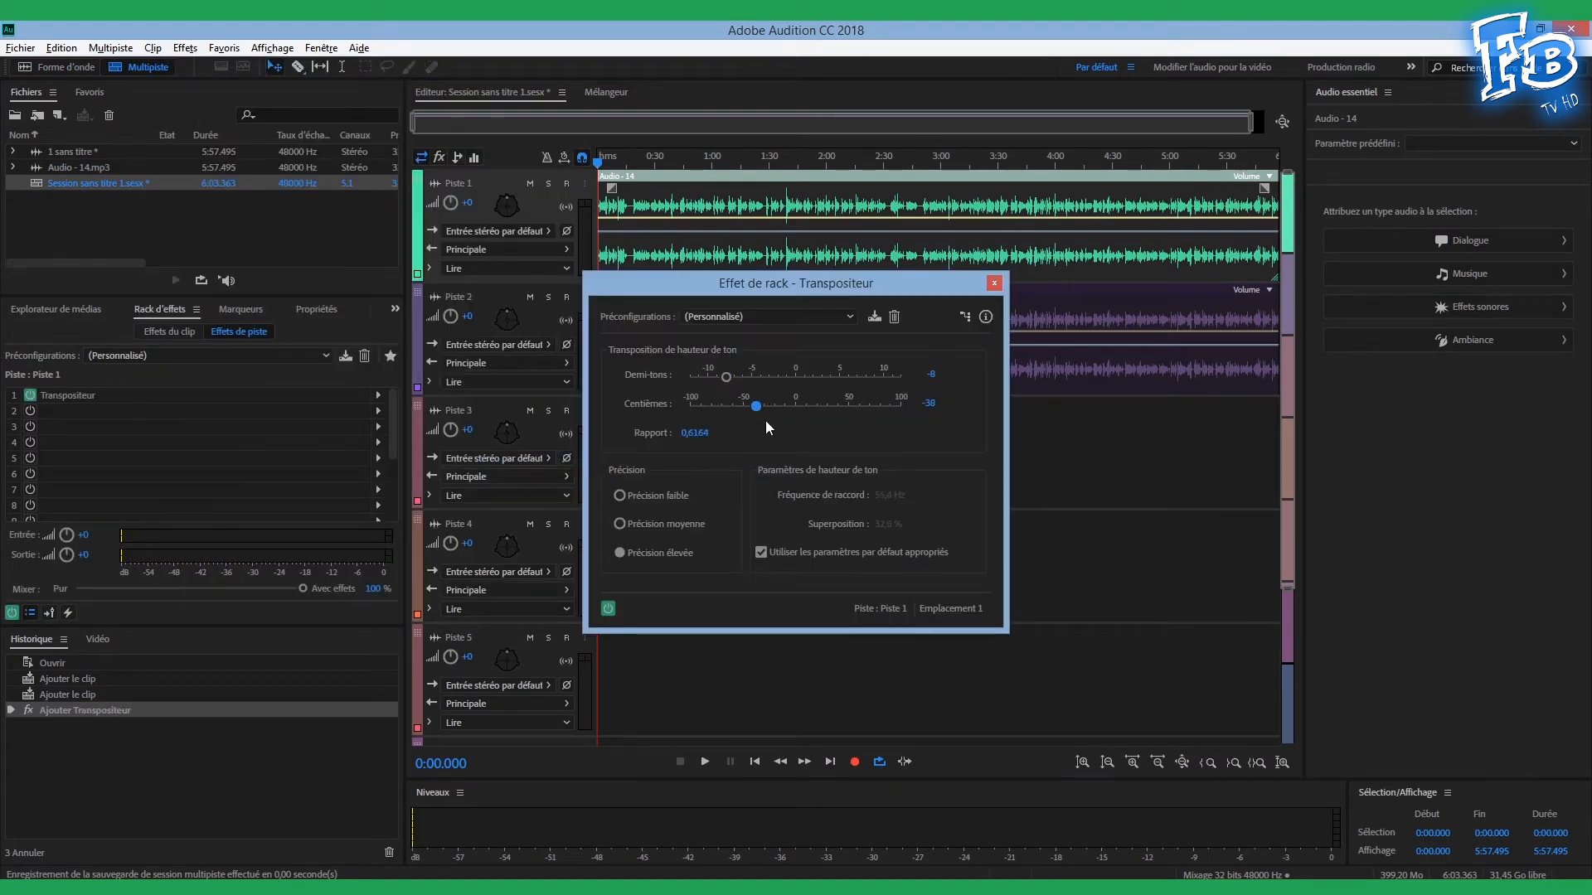
key(space)
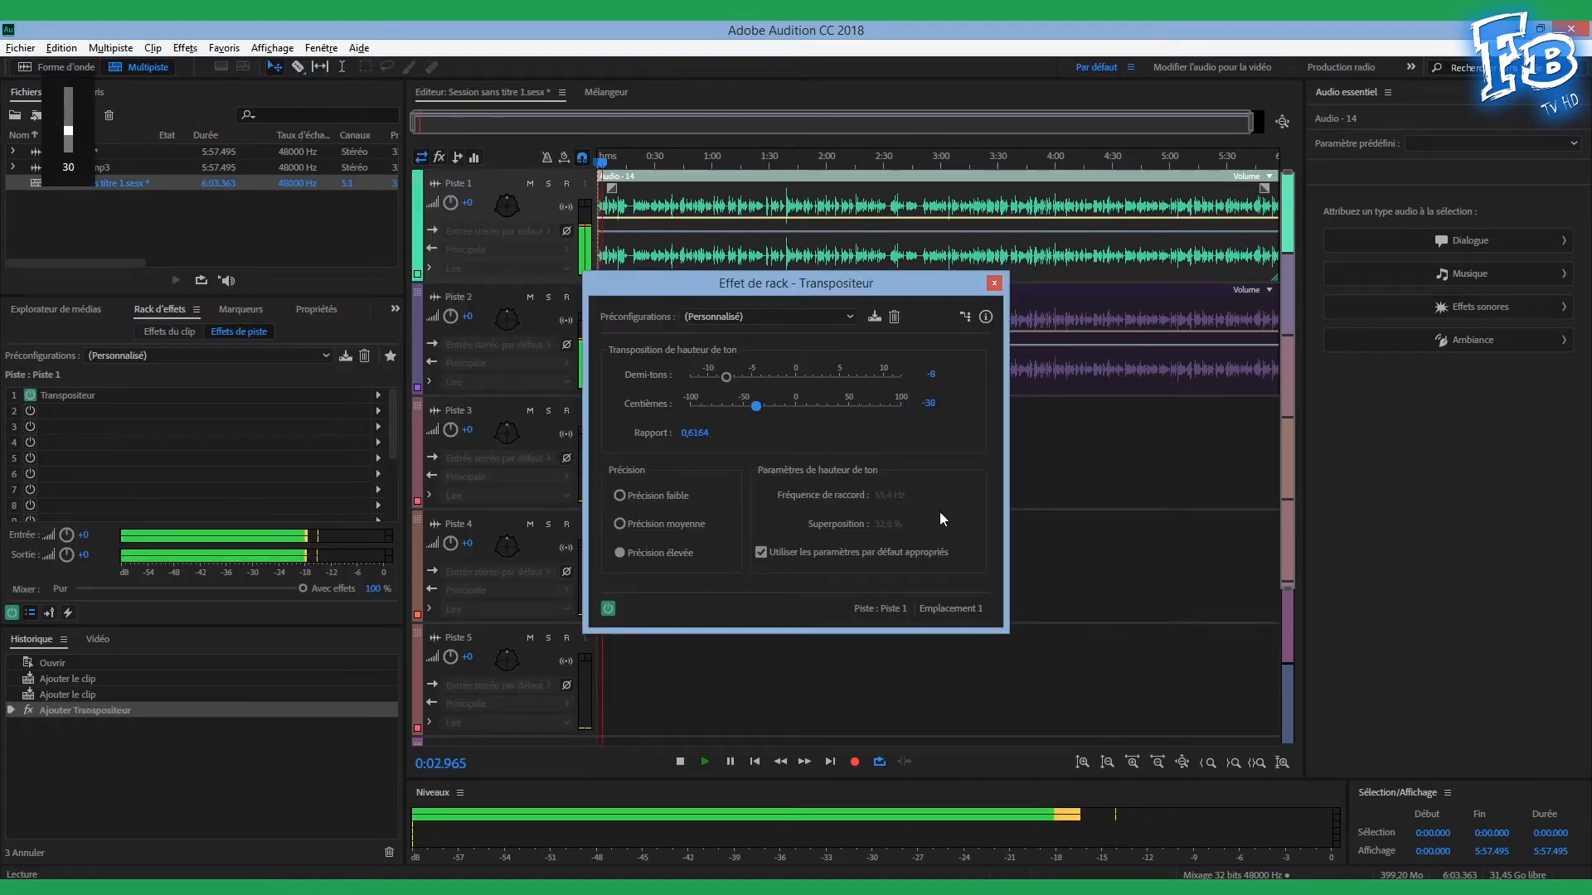
click(994, 283)
- Add the Transpositeur effect to Piste 2 and tune it during playback to -7 Demi-tons and -29 Centièmes
double_click(824, 322)
click(139, 67)
key(alt+s)
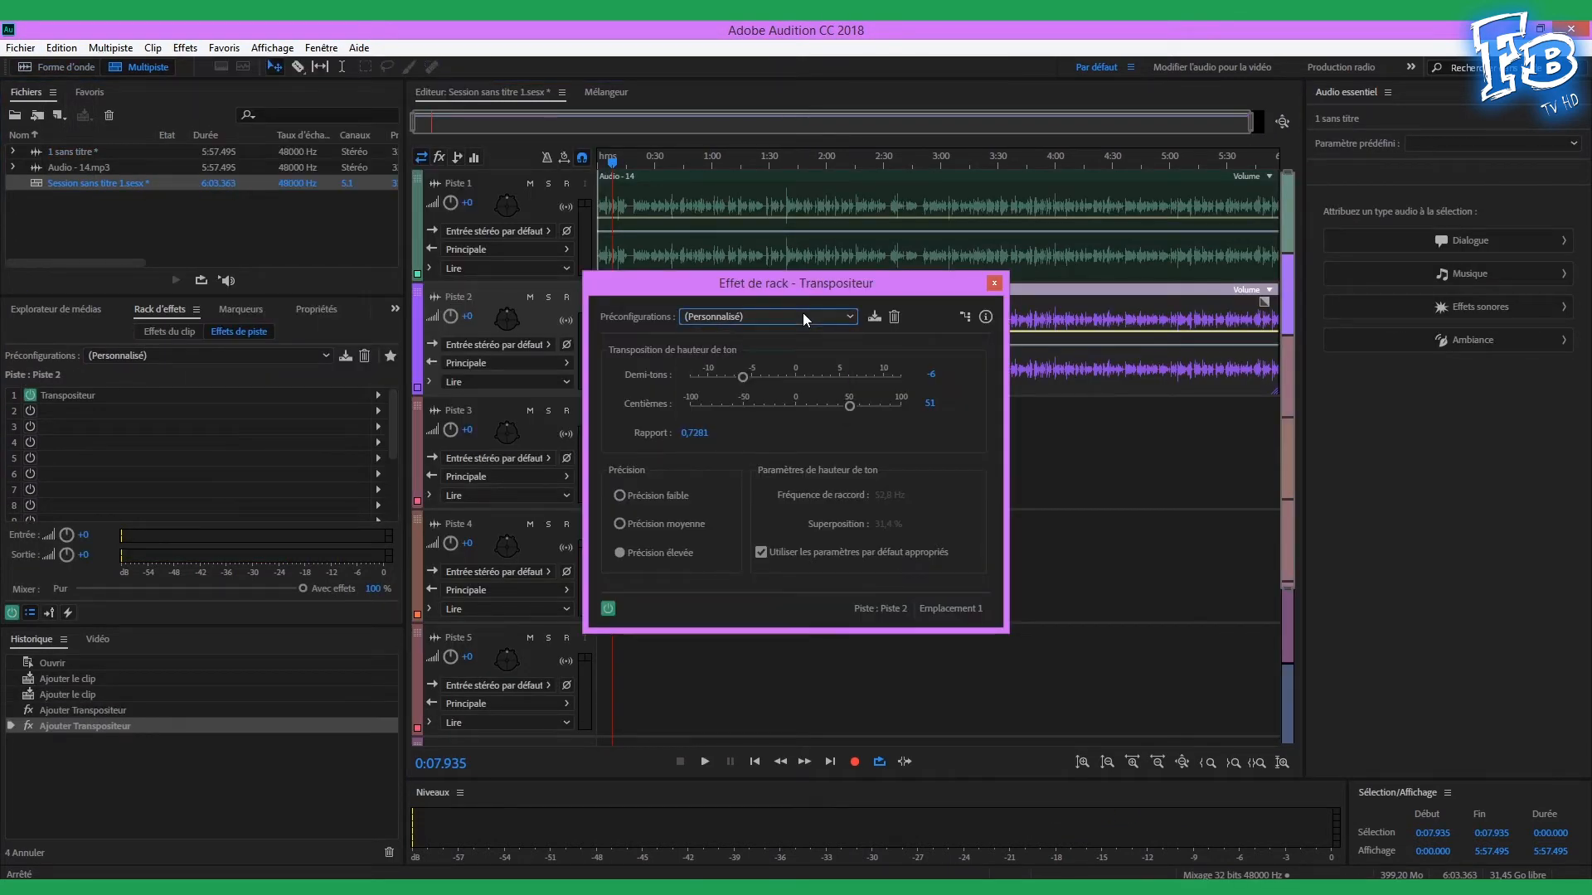
drag(743, 377, 829, 386)
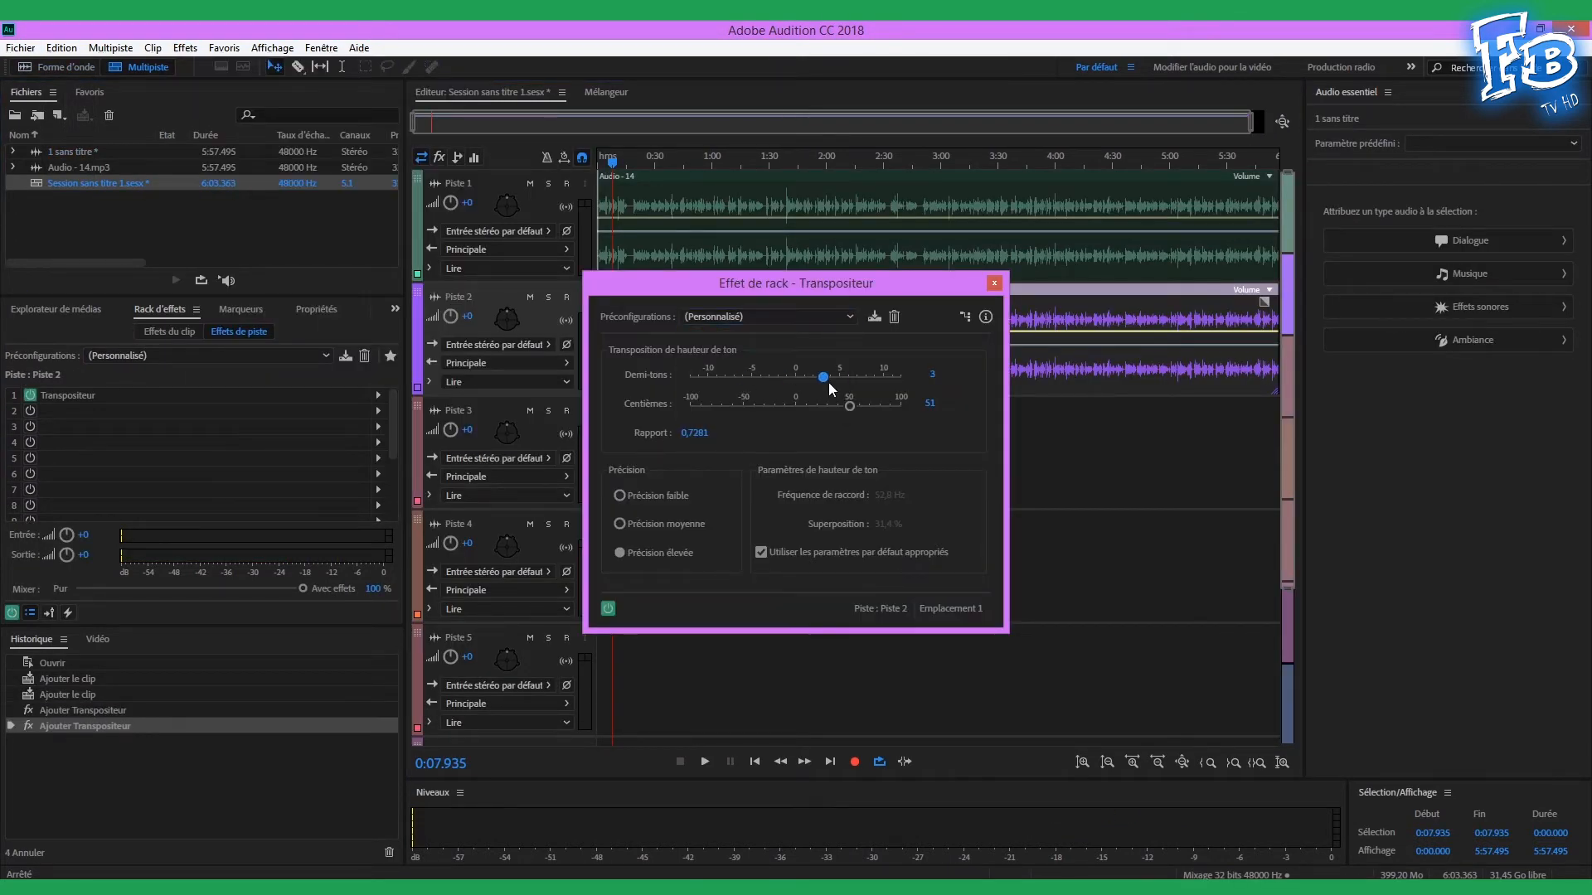
key(space)
drag(826, 377, 764, 408)
drag(777, 378, 738, 379)
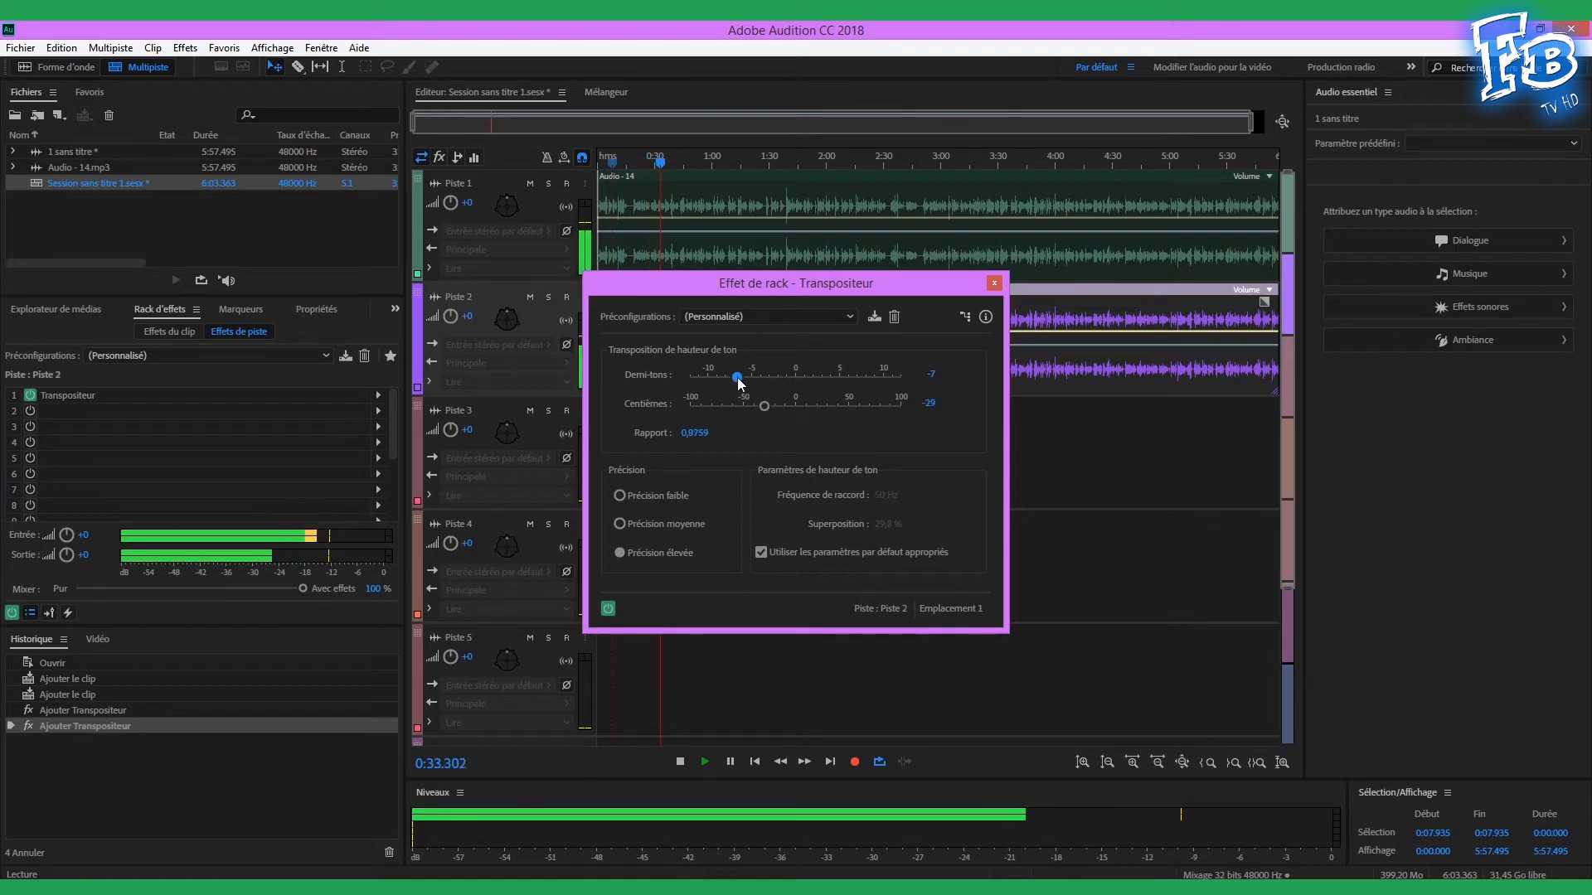
click(994, 283)
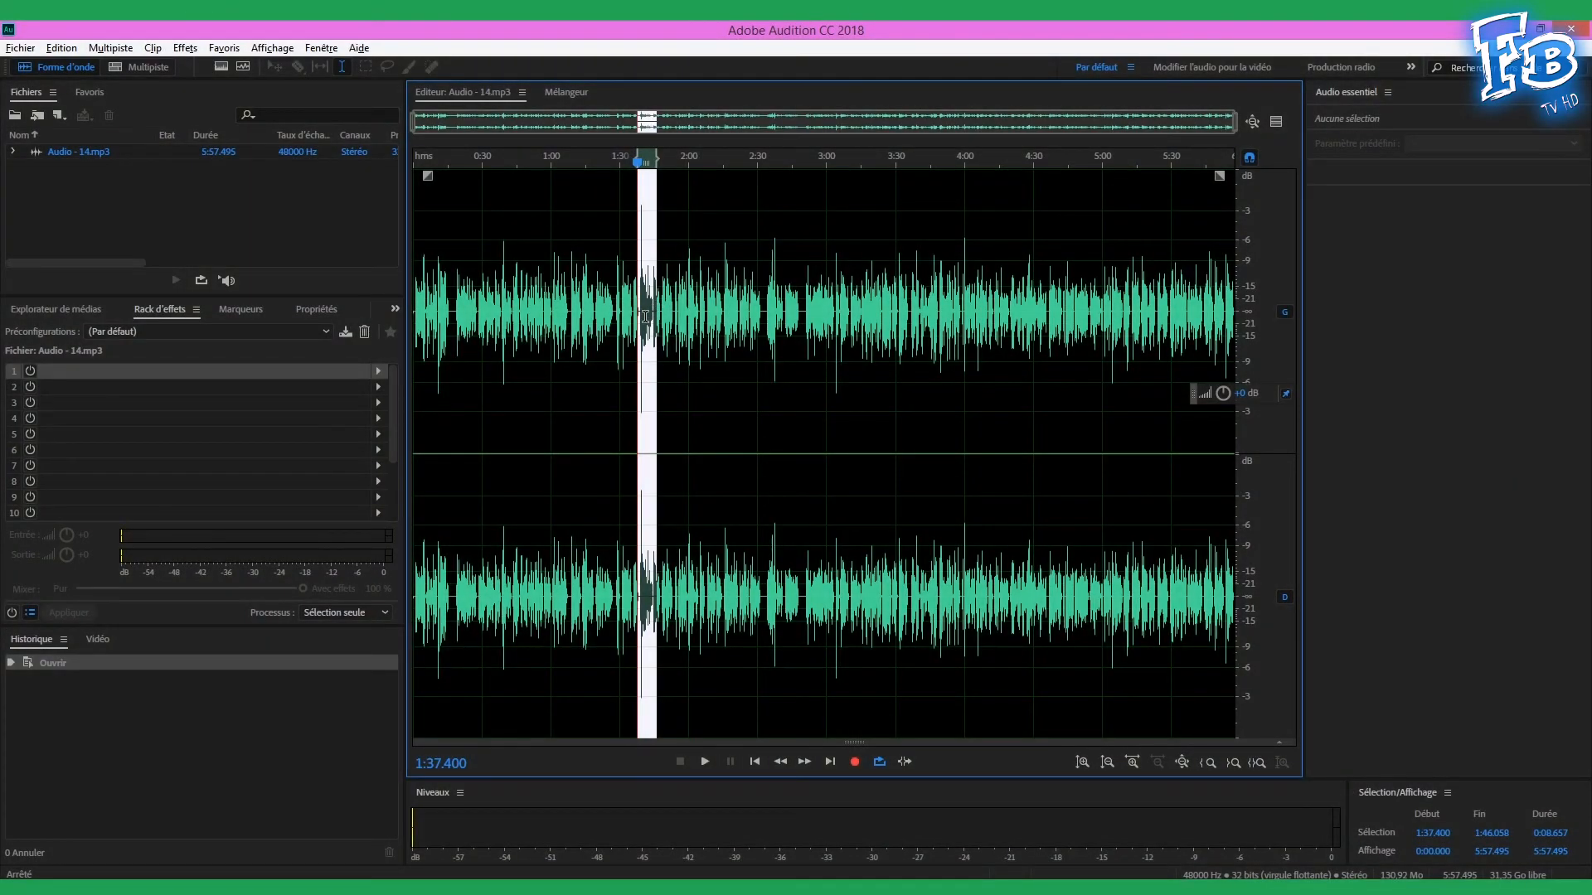
- Silence the range from 1:37.400 to 1:46.058 in Audio - 14.mp3 and play it back
right_click(646, 318)
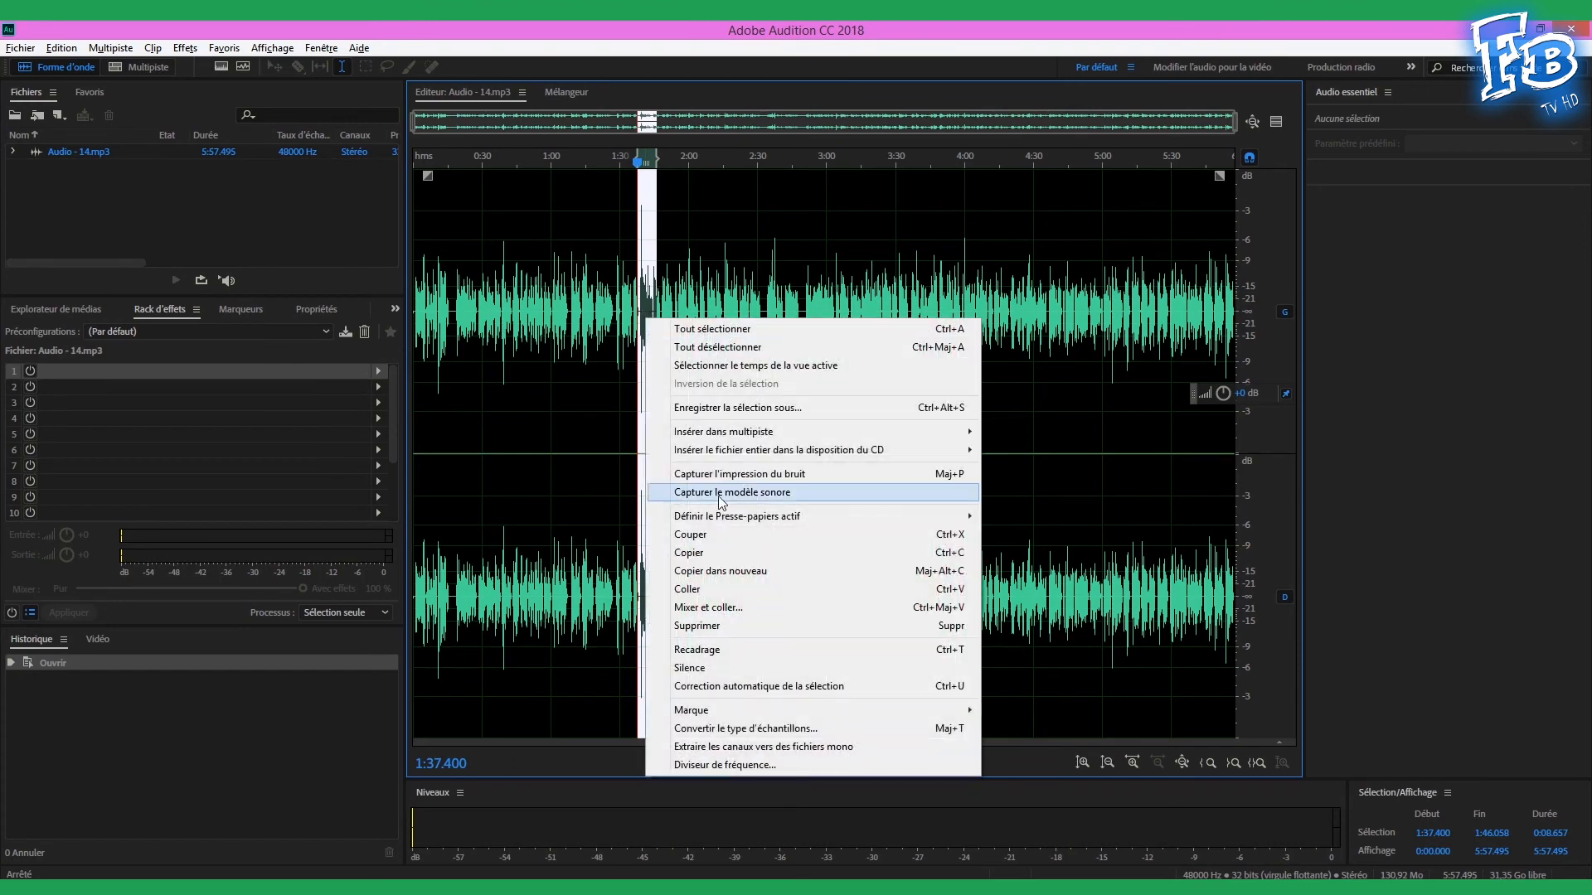
click(719, 669)
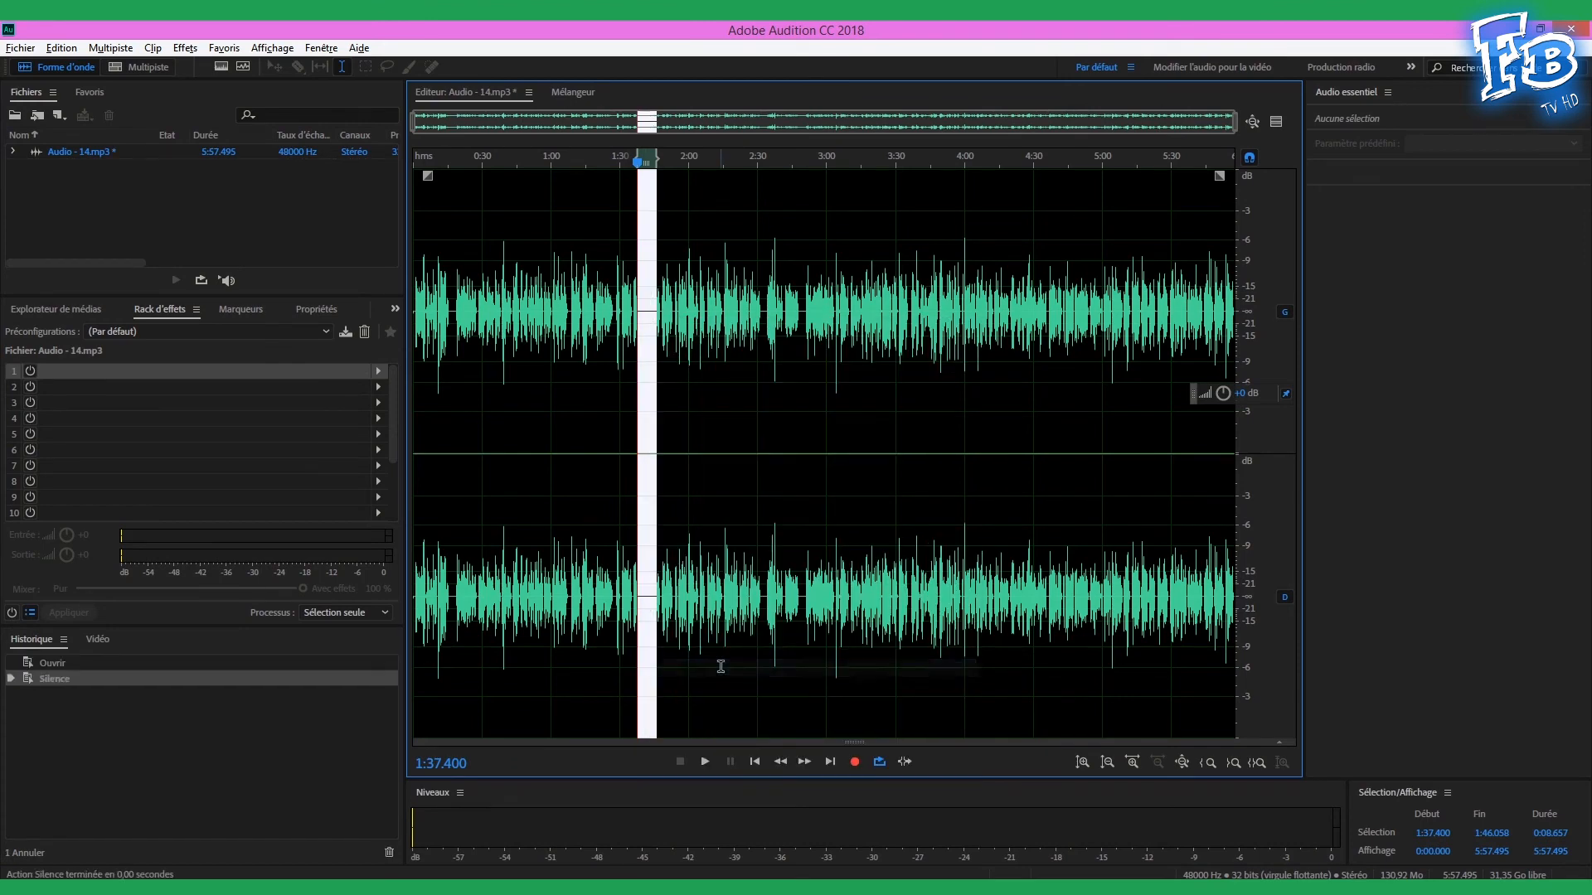
key(space)
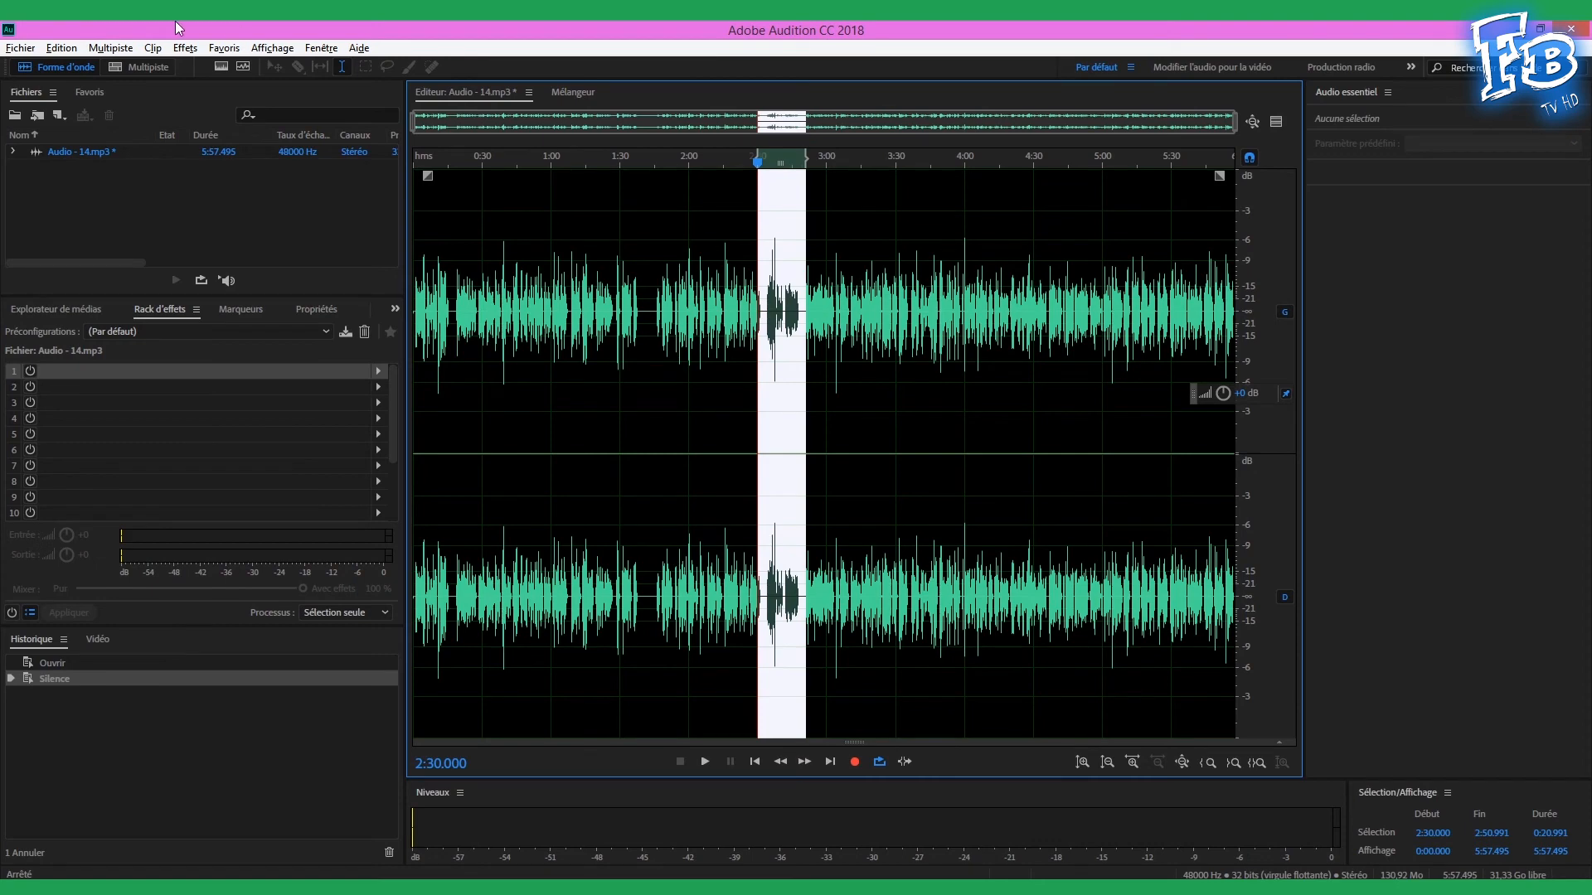
- Replace the audio from 2:30.000 to 2:50.991 with a generated tone and play it back
click(185, 48)
mouse_move(359, 184)
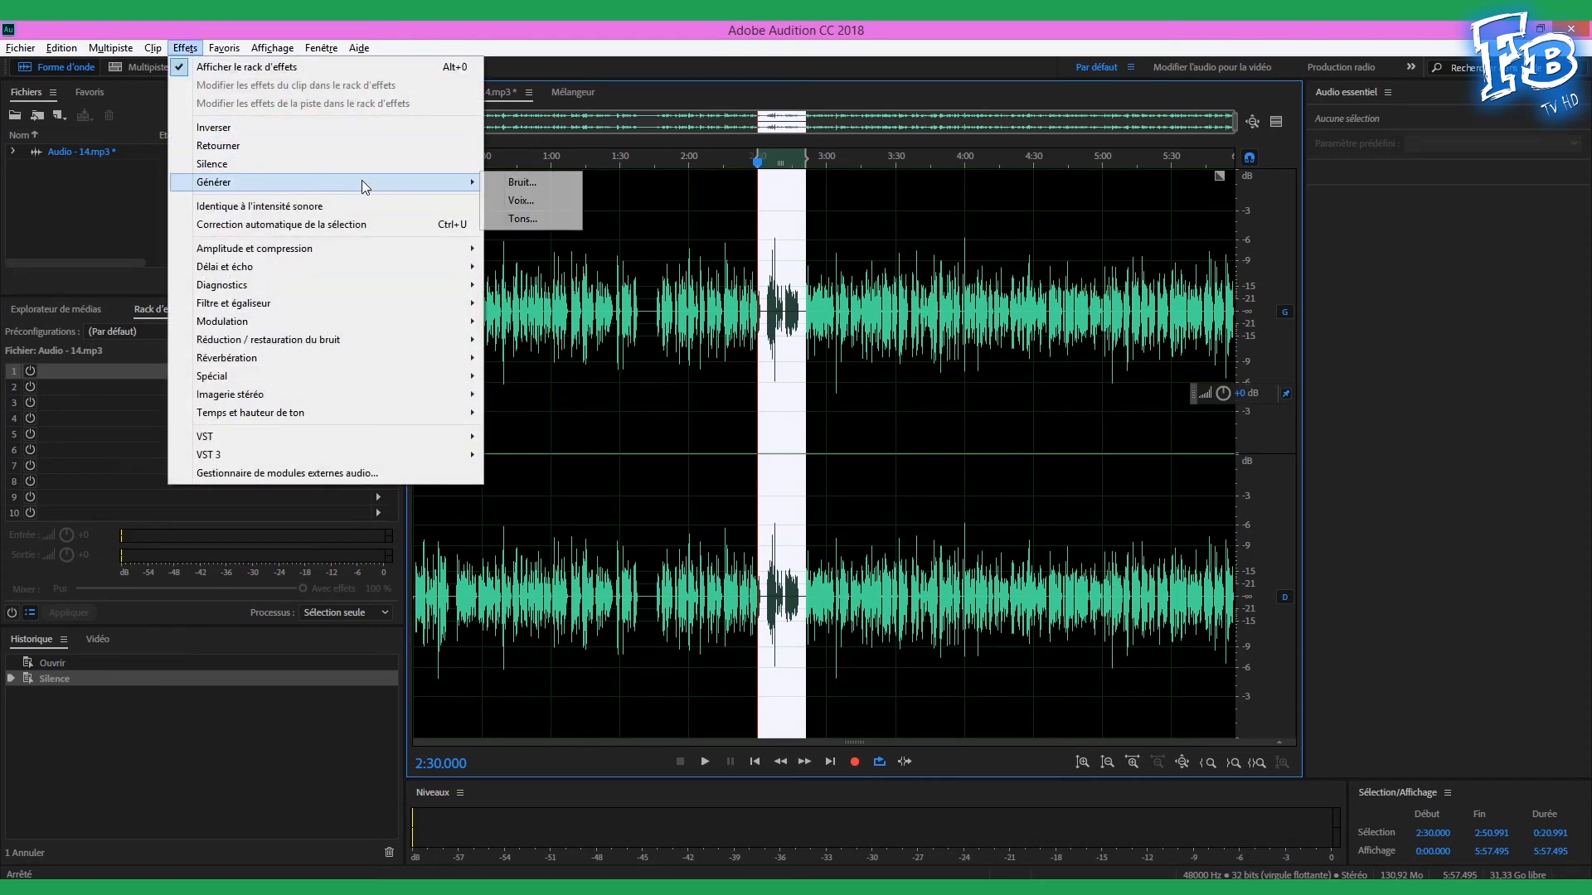
click(521, 219)
click(1382, 798)
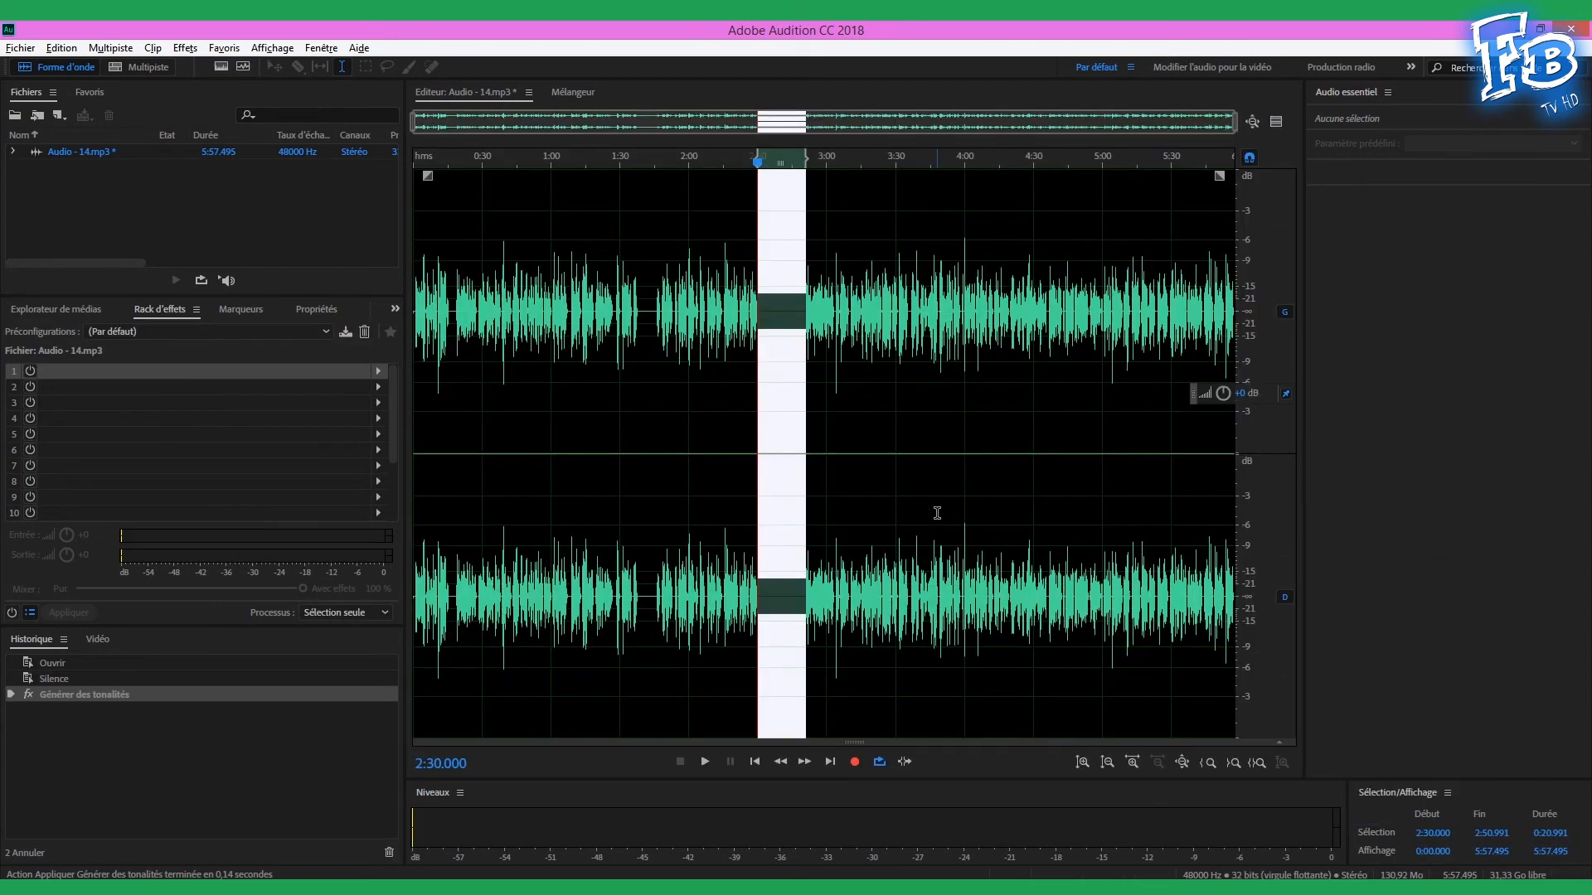
key(space)
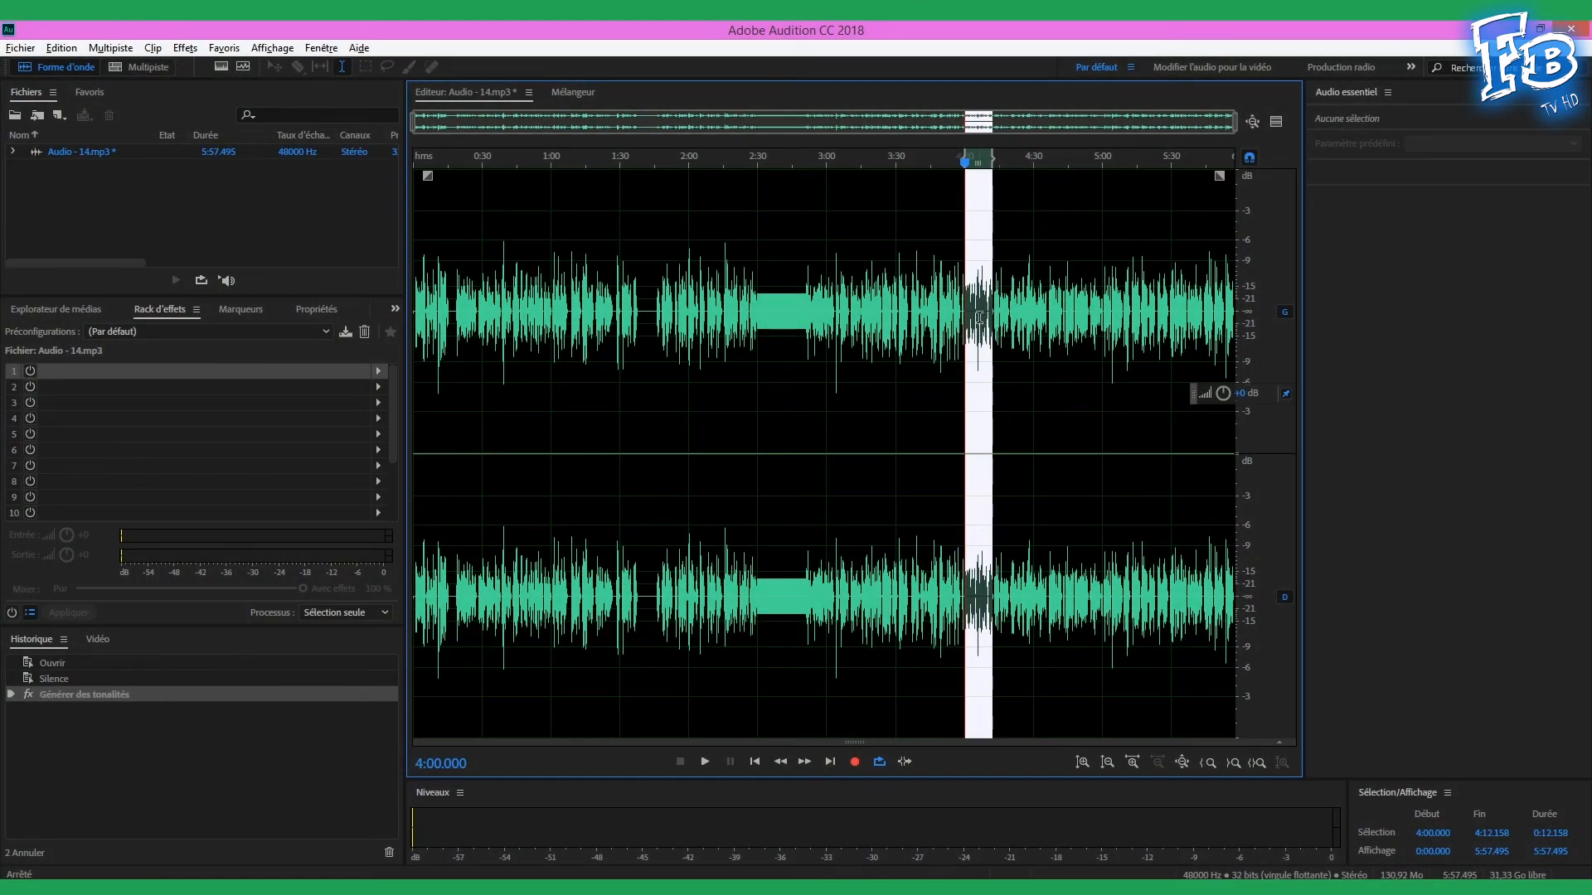
- Reverse the audio between 4:00.000 and 4:12.158 with Retourner and play it back
click(184, 48)
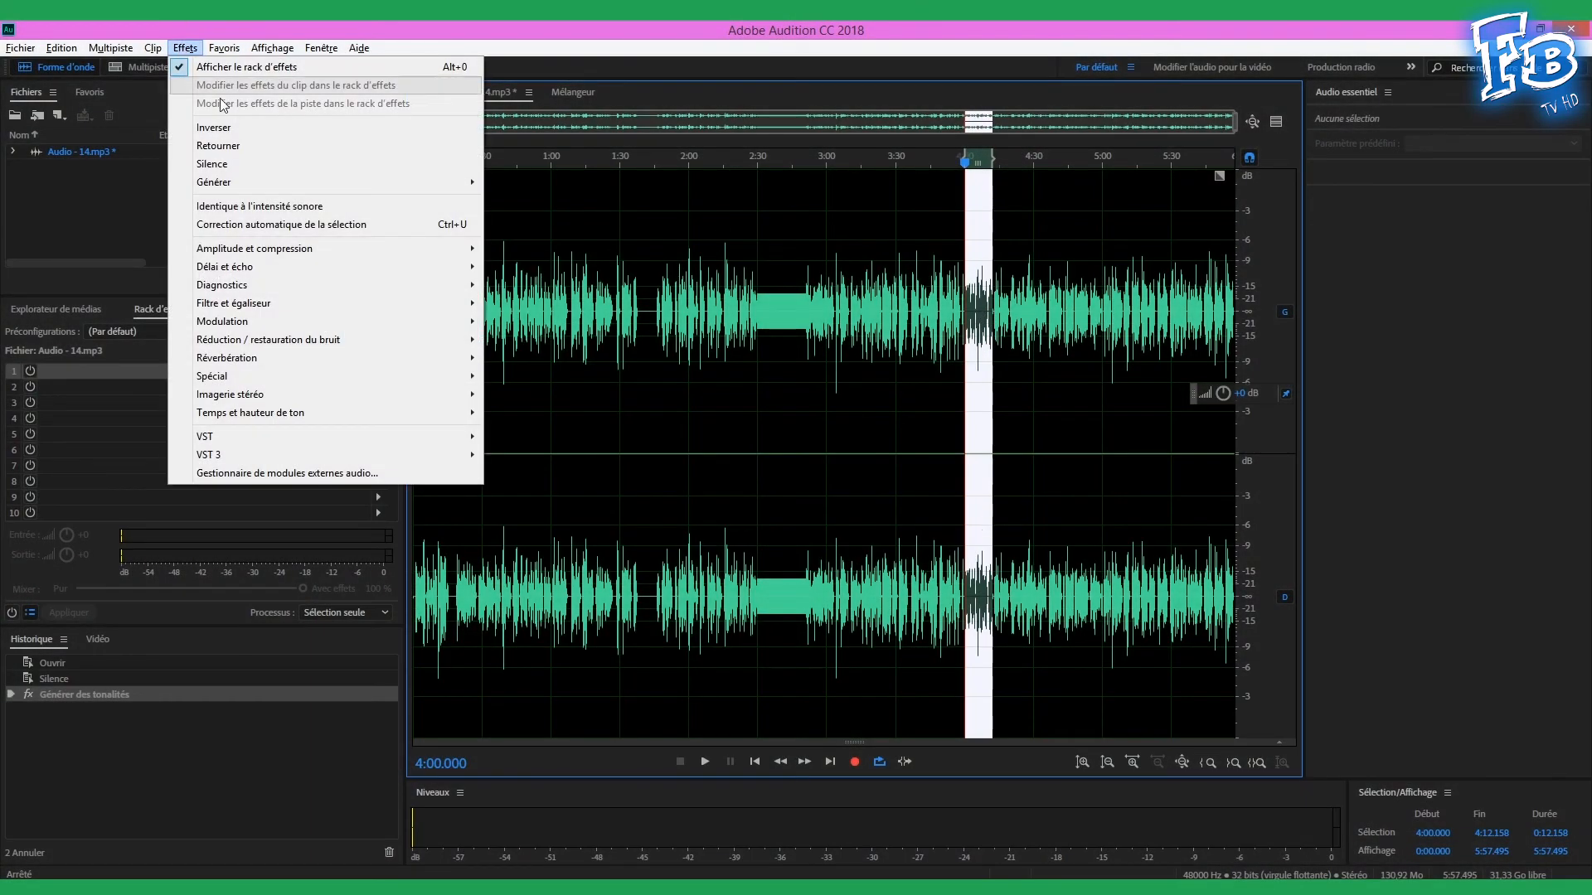
click(213, 146)
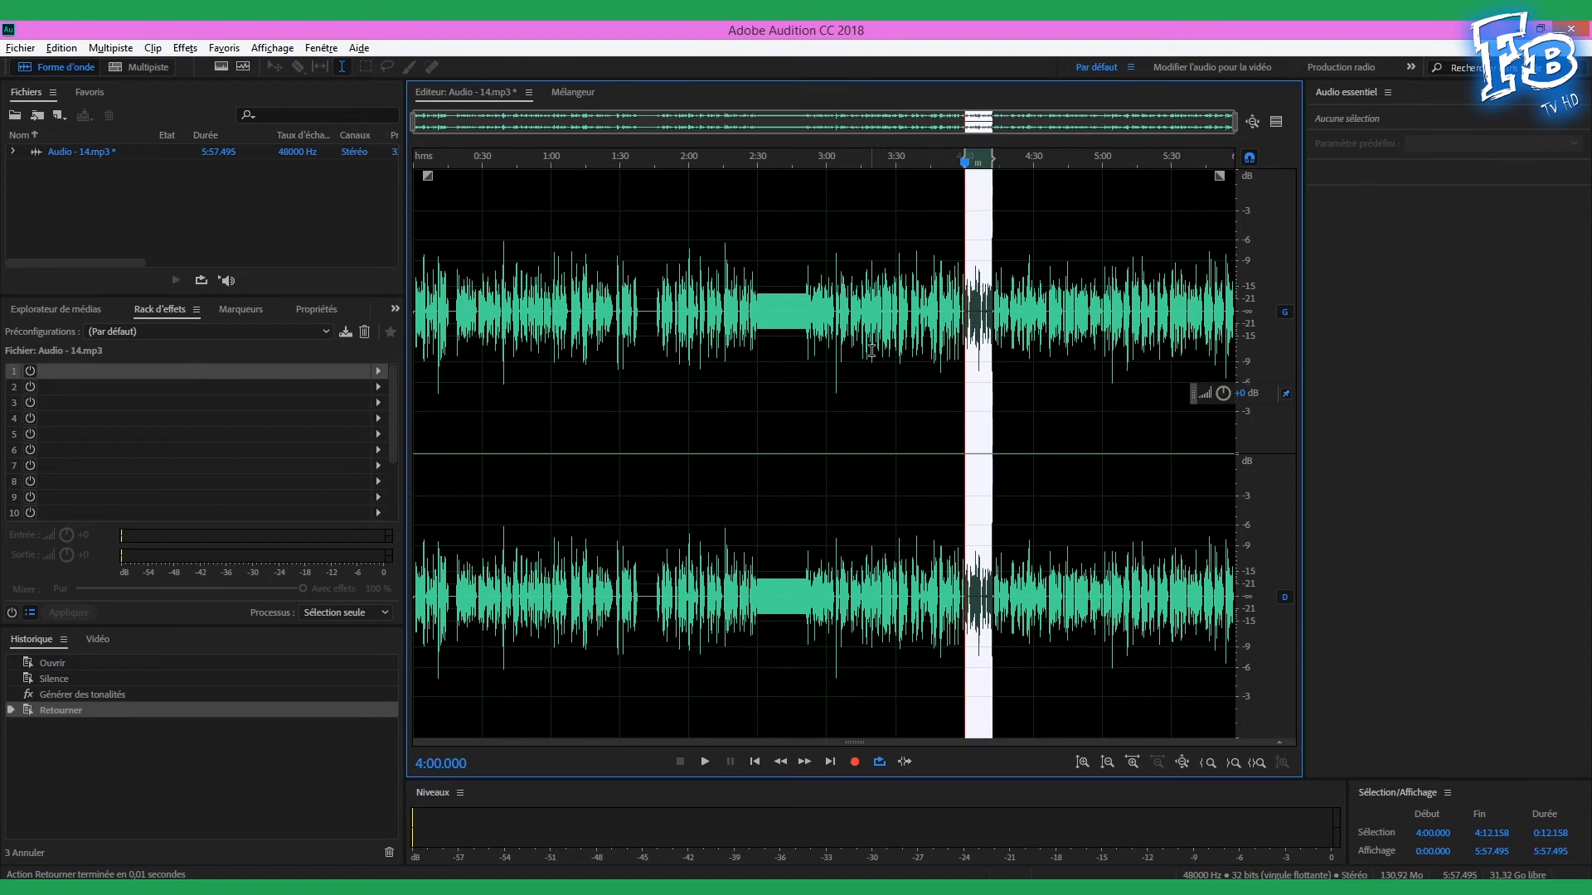
key(space)
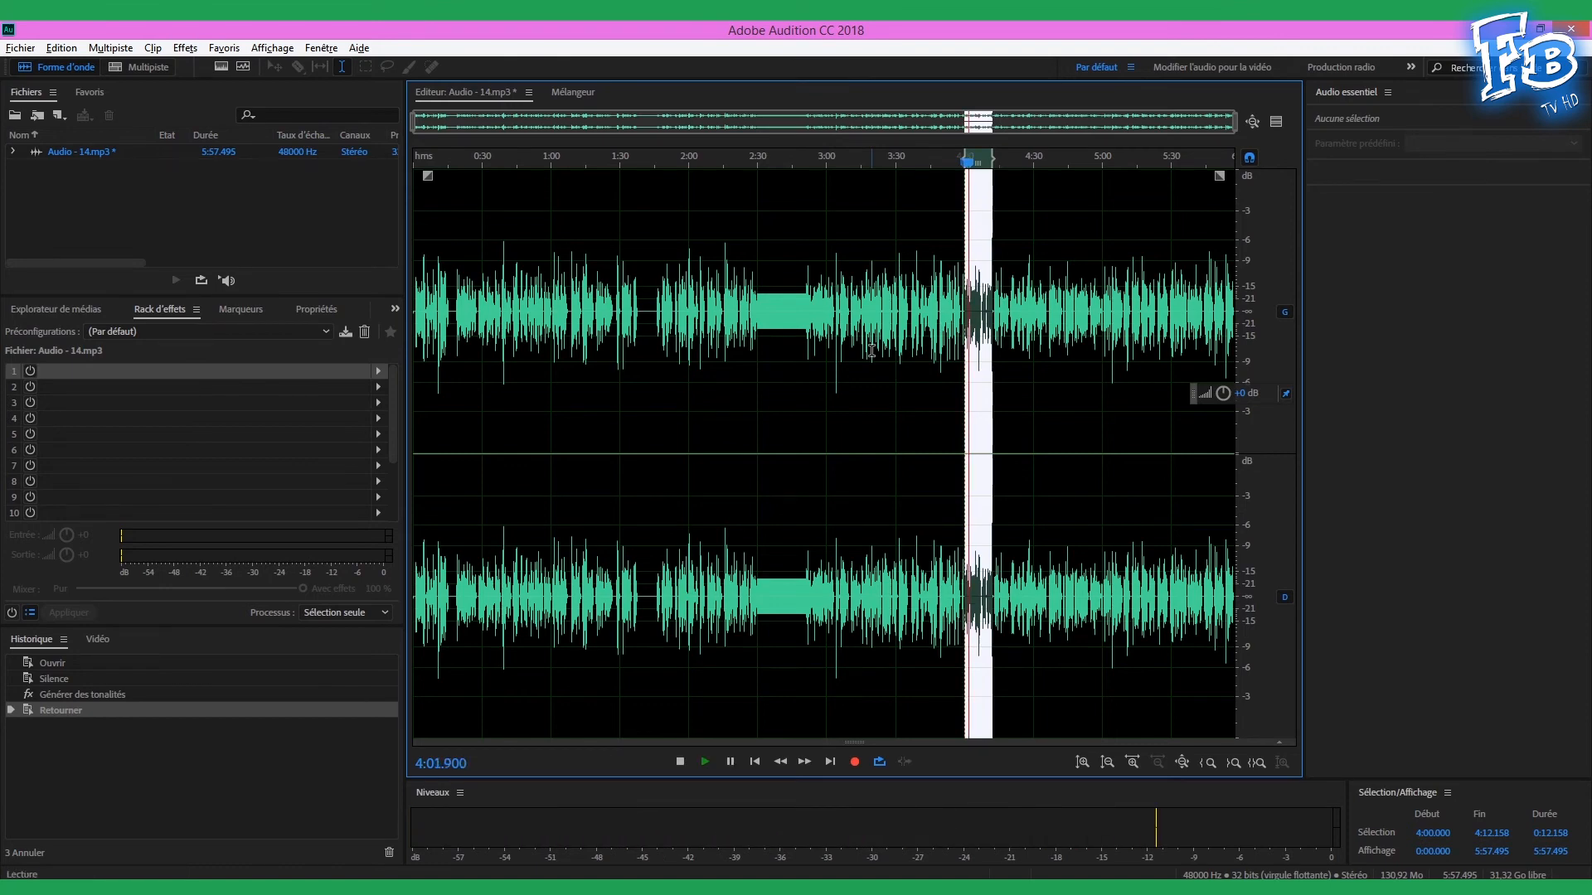